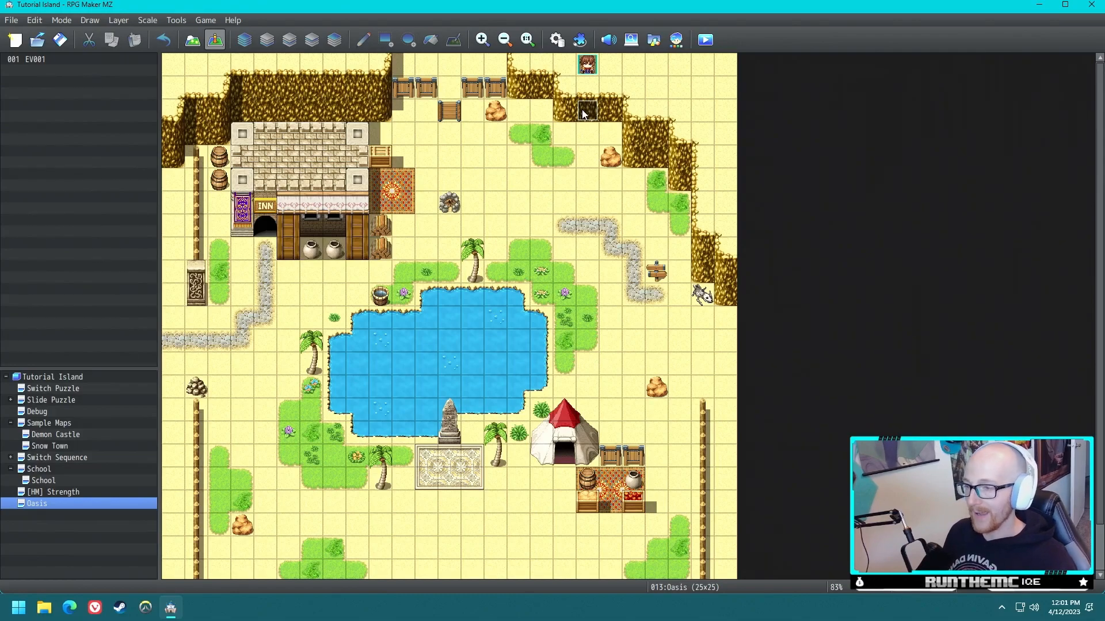
- Raise the maximum number of common events in the database to 5
click(557, 39)
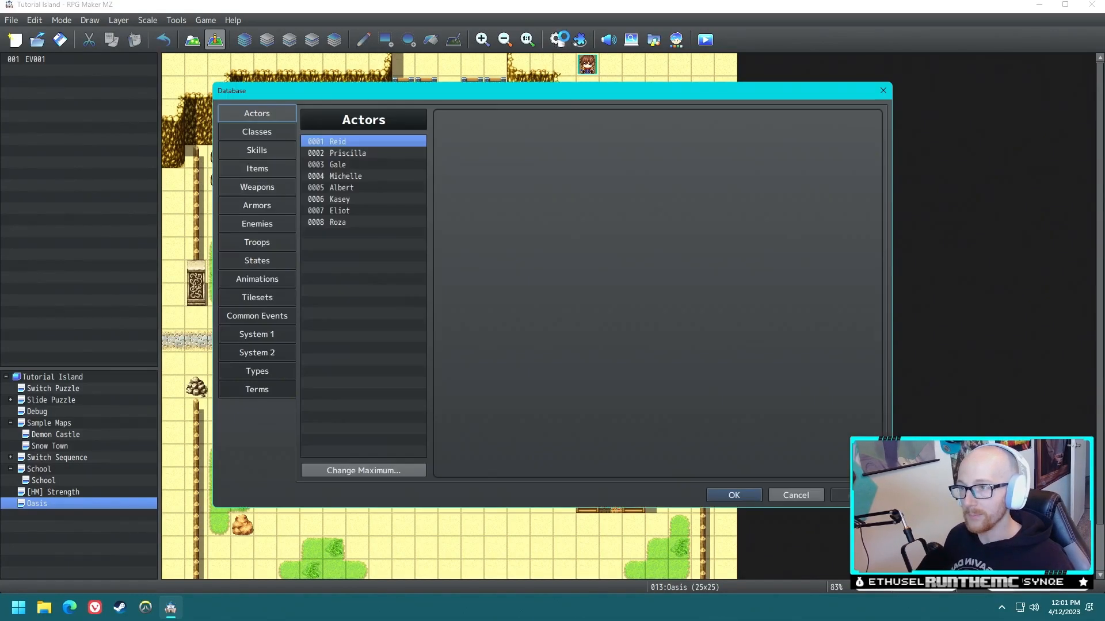
click(277, 315)
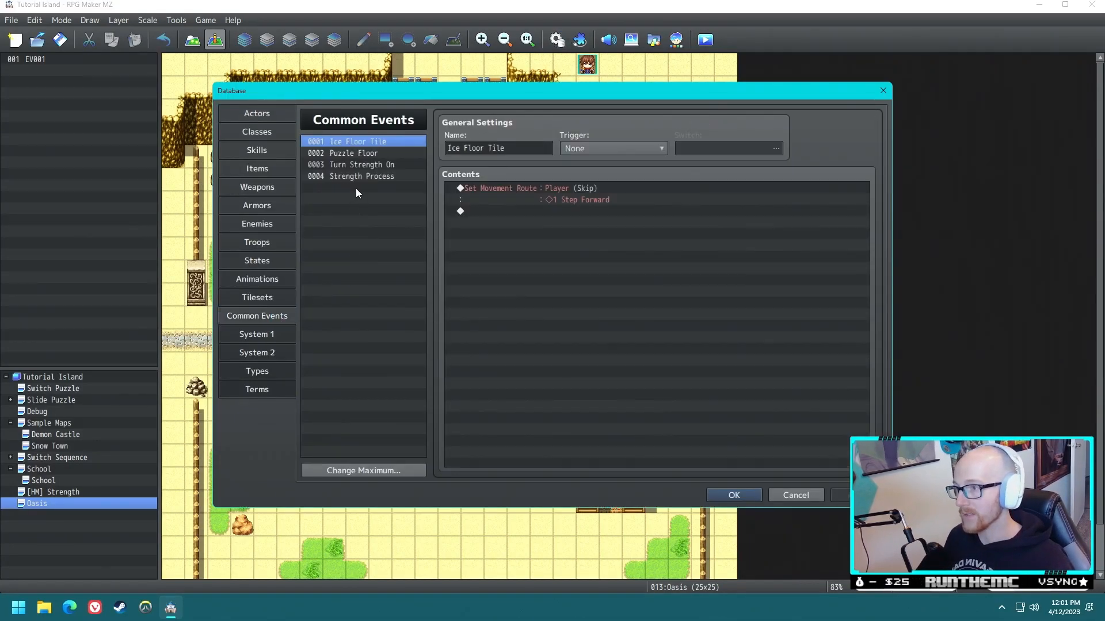
click(382, 470)
text(5)
click(339, 485)
- Name the empty fifth common event Cut and save the database changes
click(343, 176)
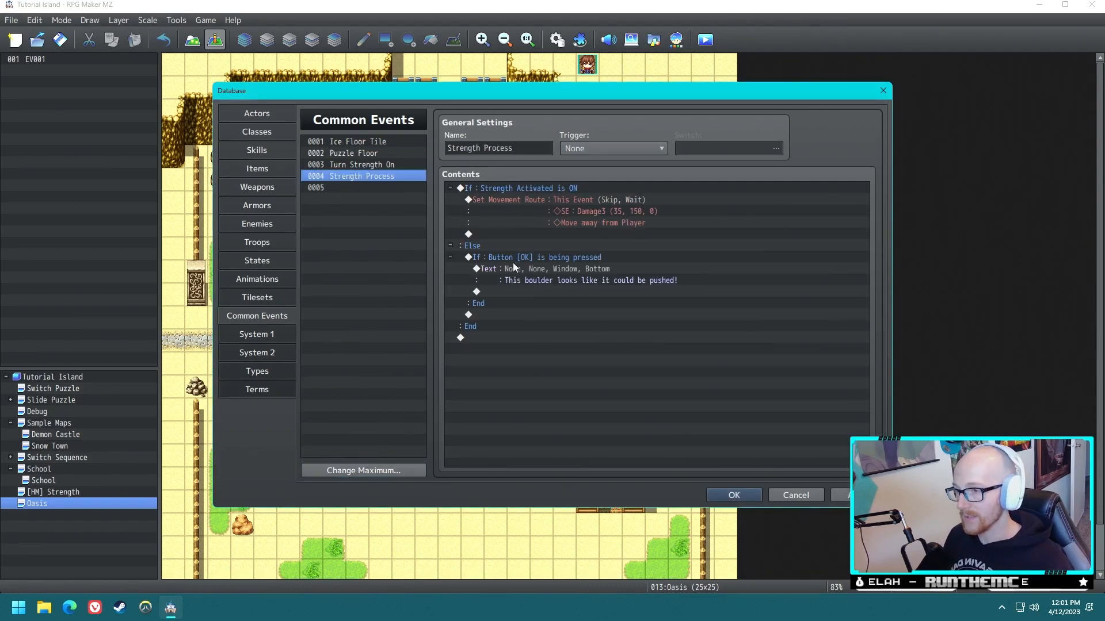
click(397, 188)
click(506, 192)
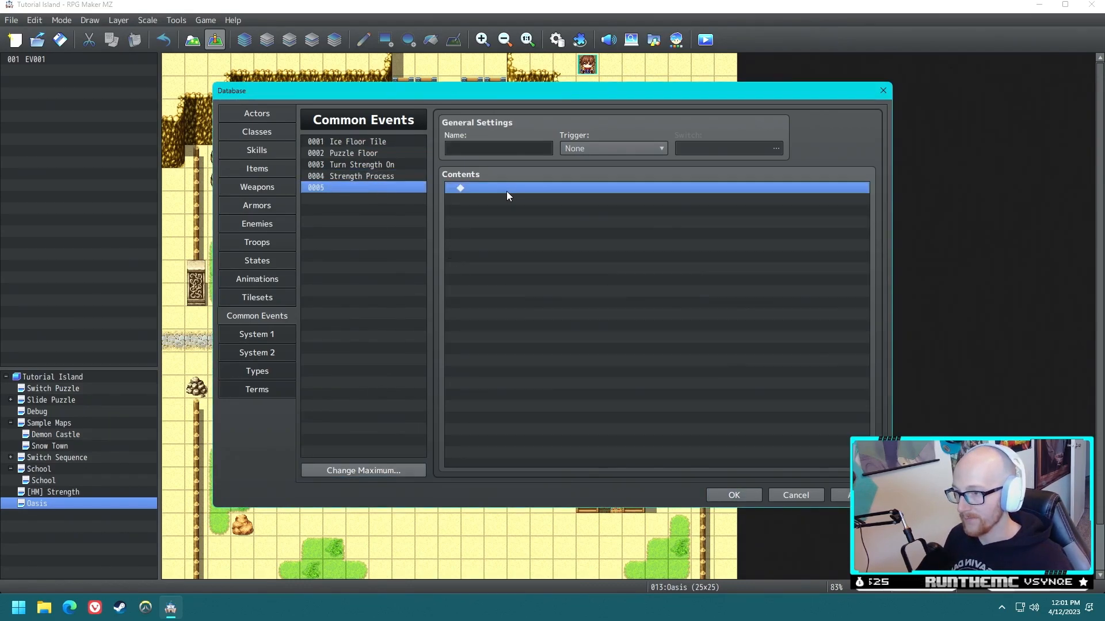
double_click(543, 189)
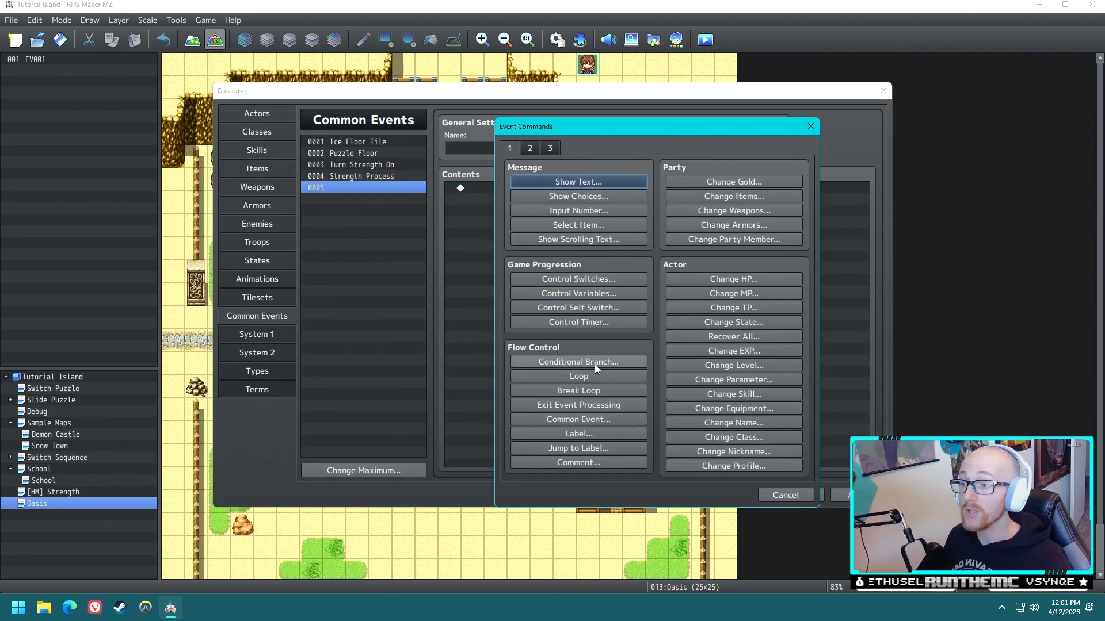
key(Escape)
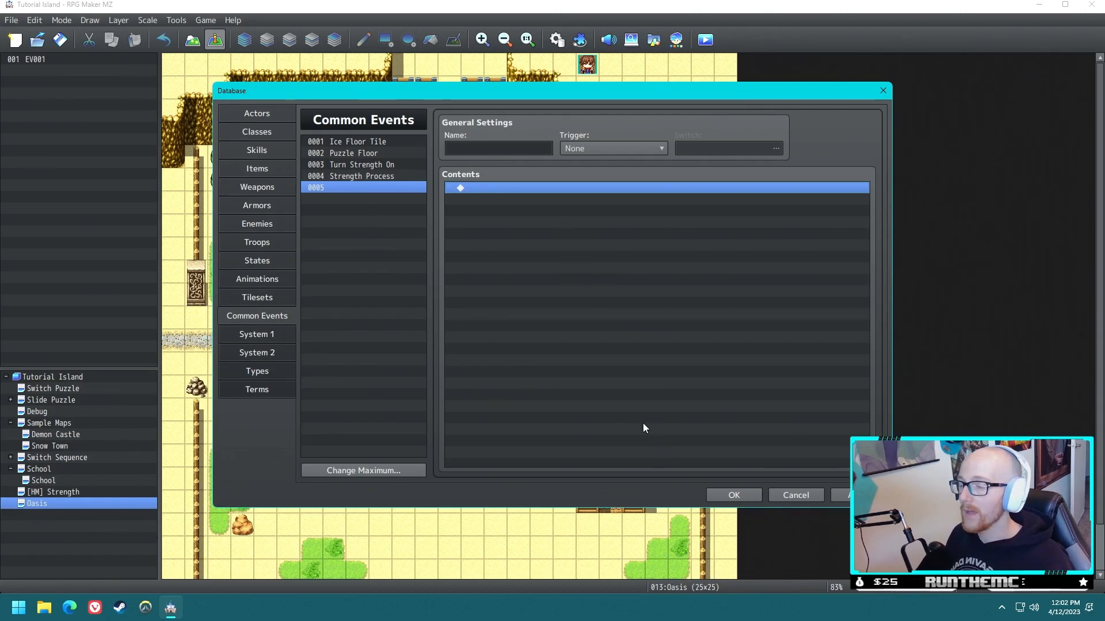
click(512, 145)
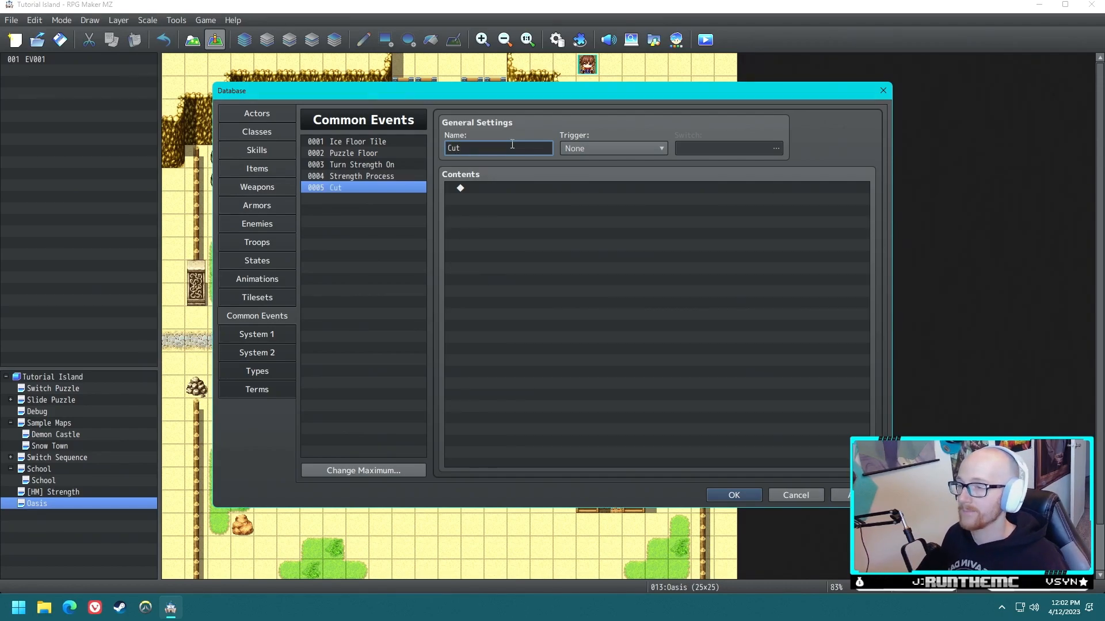
click(731, 495)
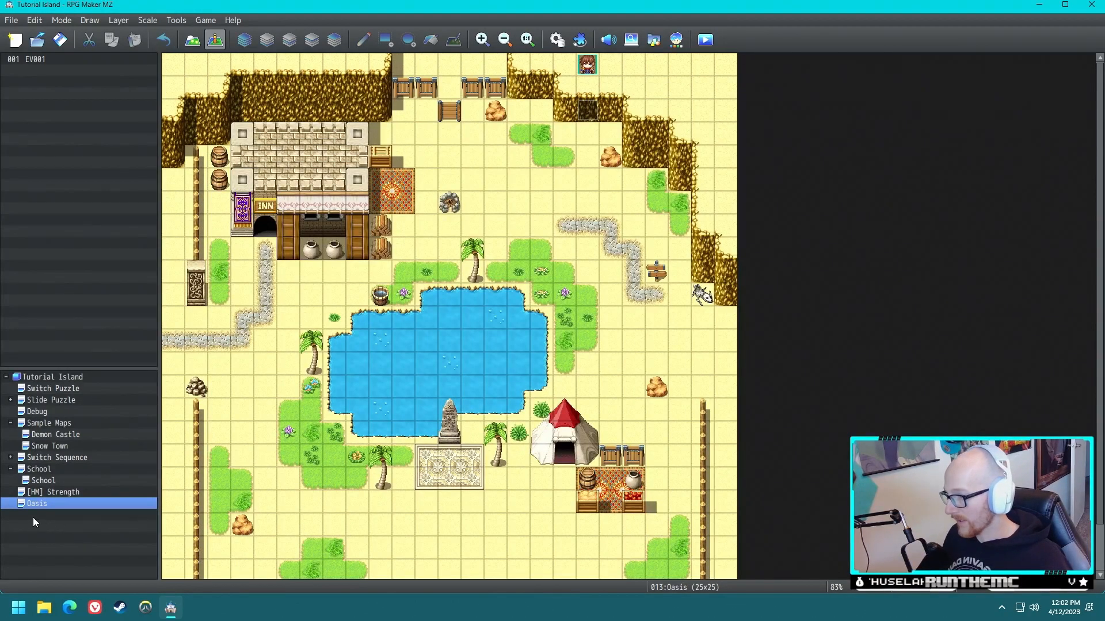
- Load the Forest sample map as a new map directly under the Tutorial Island project
click(56, 381)
right_click(56, 381)
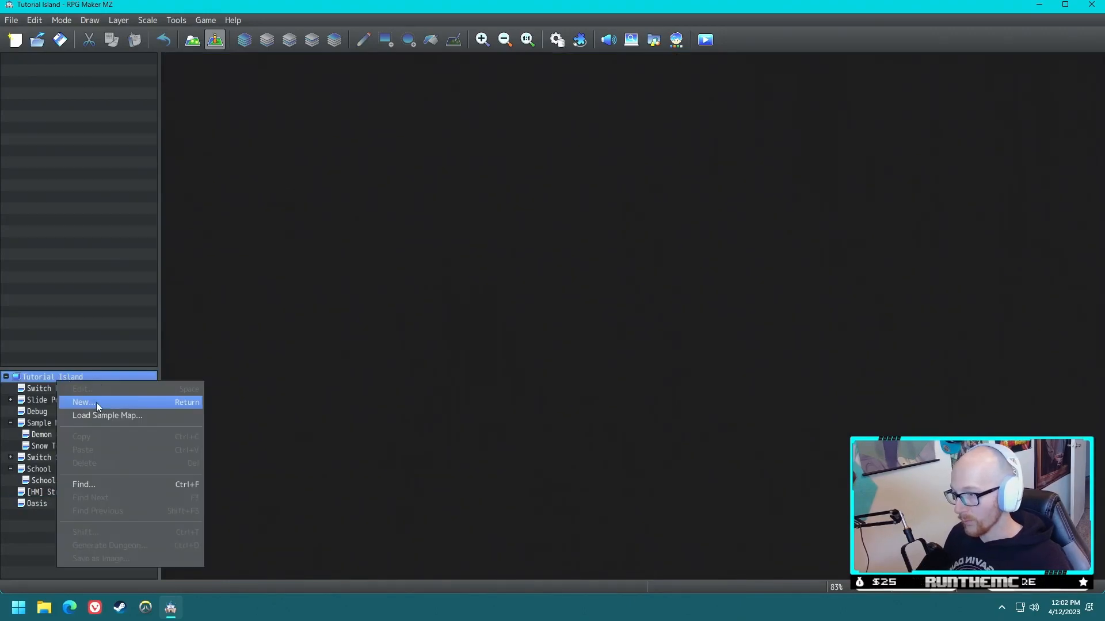
click(100, 404)
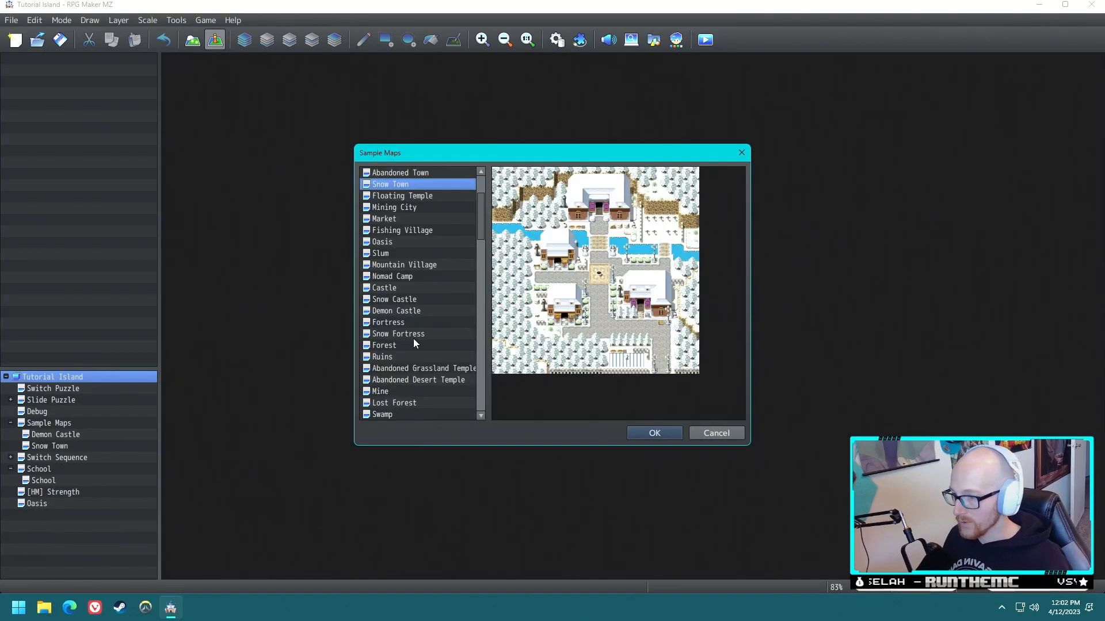
scroll(413, 338, down, 2)
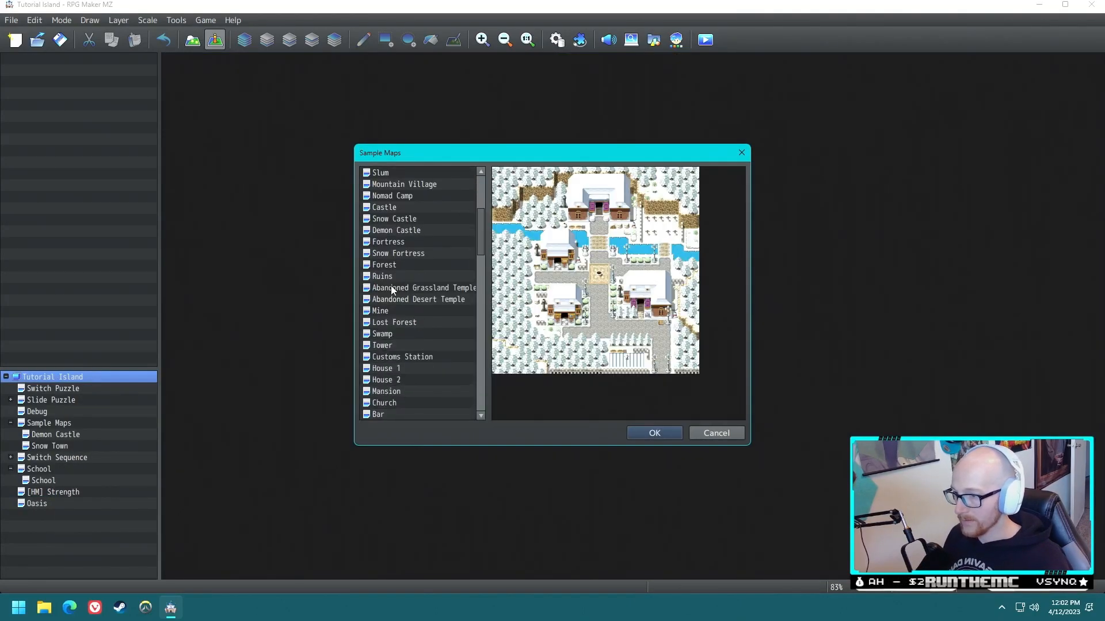
click(389, 263)
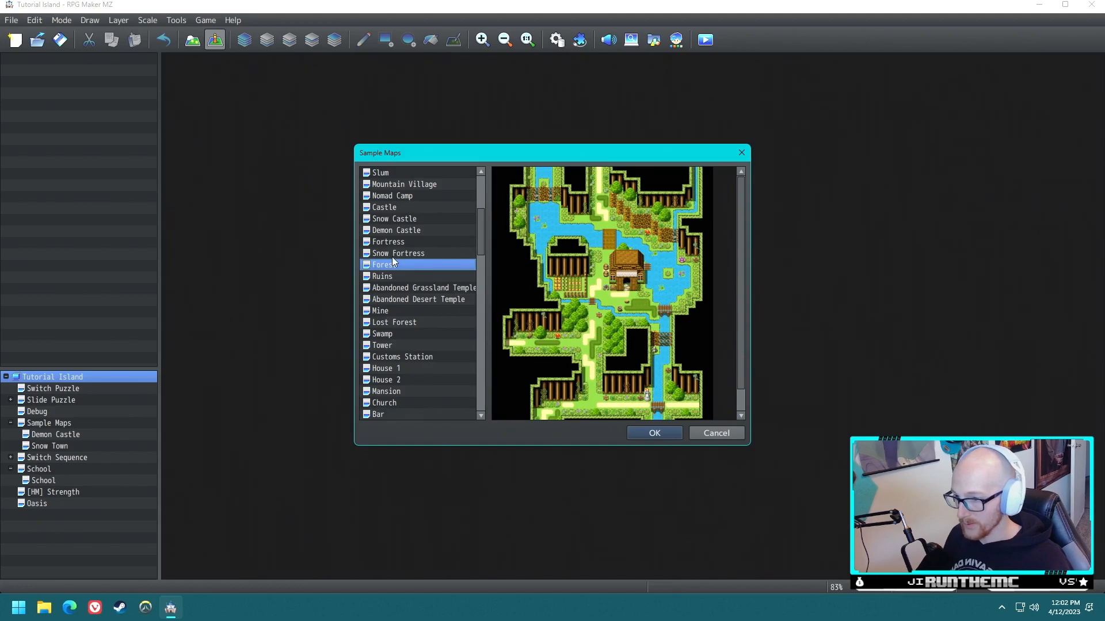
click(654, 433)
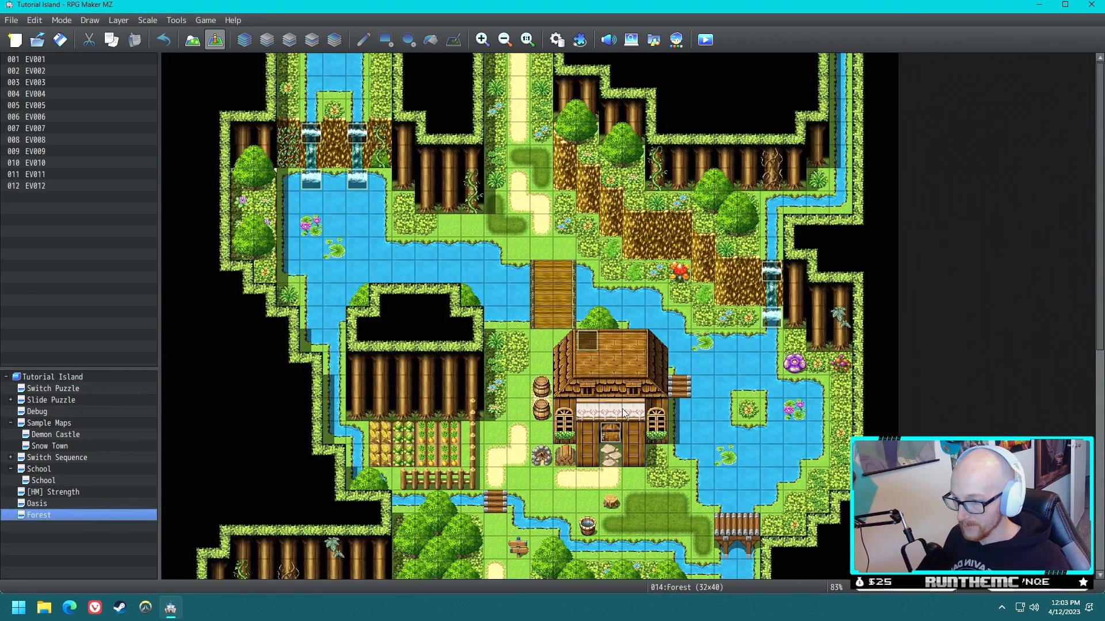
- Create an event named Tree Obstacle on the path tile just south of the small wooden bridge
scroll(488, 487, down, 3)
scroll(498, 485, down, 3)
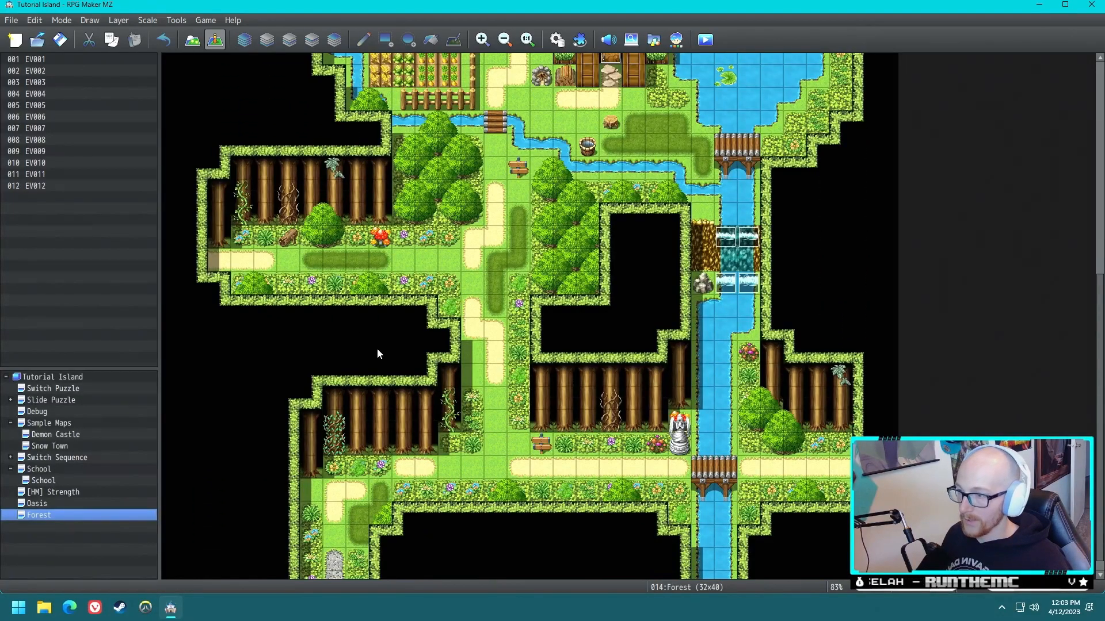
double_click(492, 145)
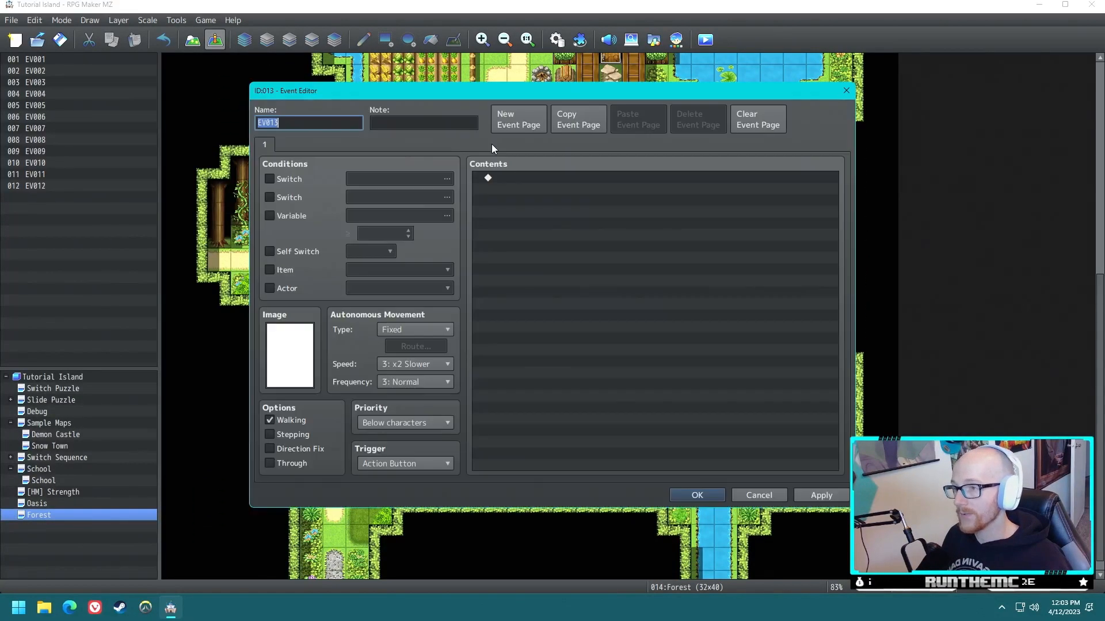
text(T)
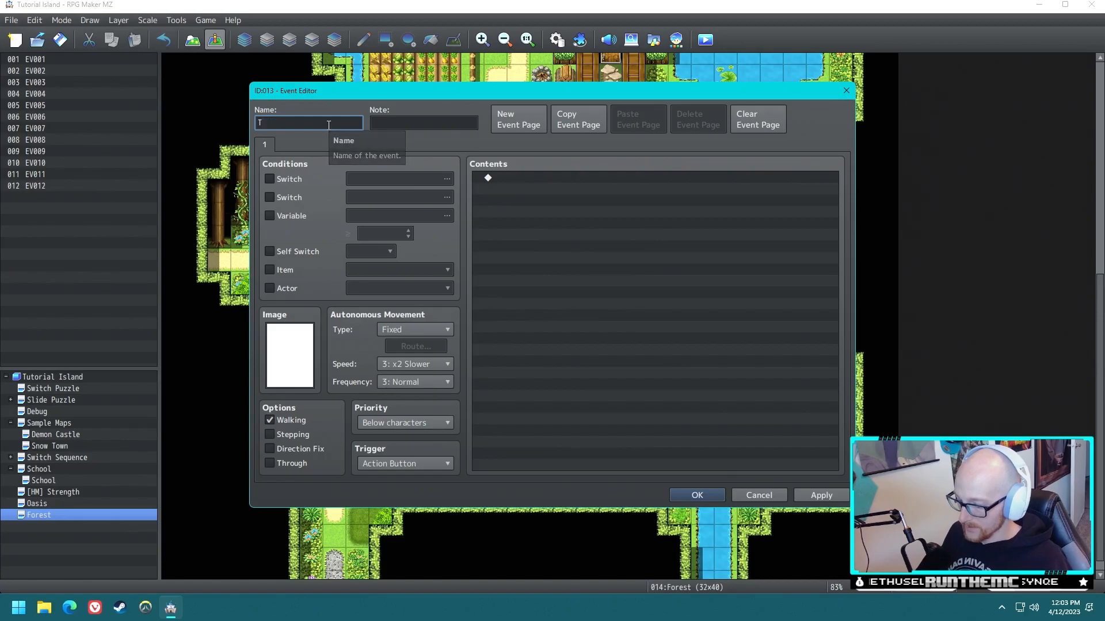
text(ree Obstacle)
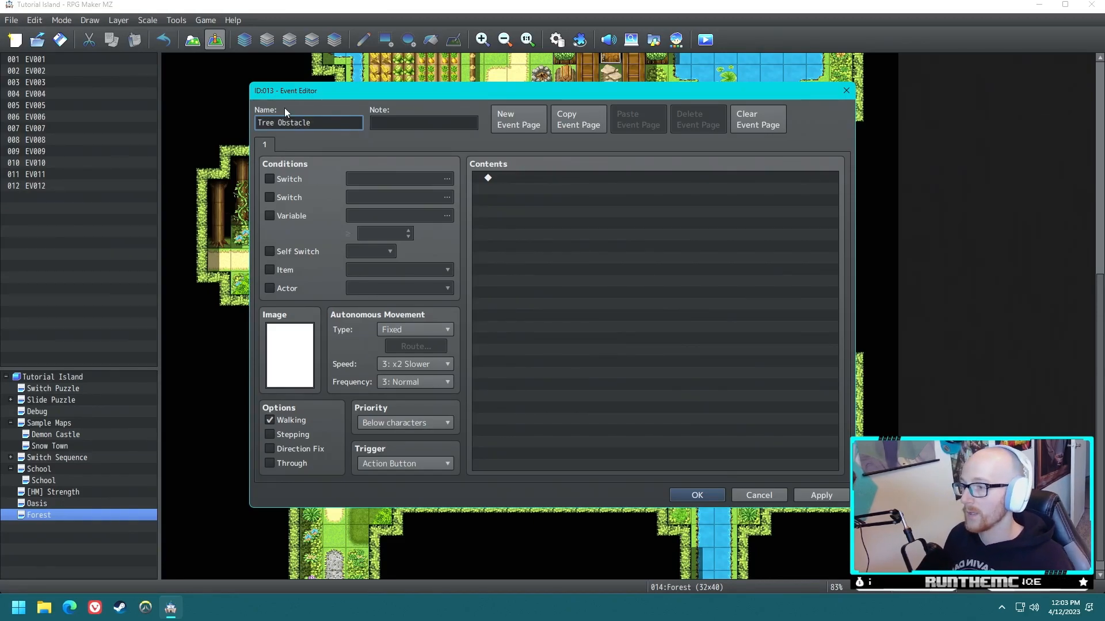
- Browse the available graphics and set the Tree Obstacle event's image to the round green bush from Tileset B
double_click(304, 352)
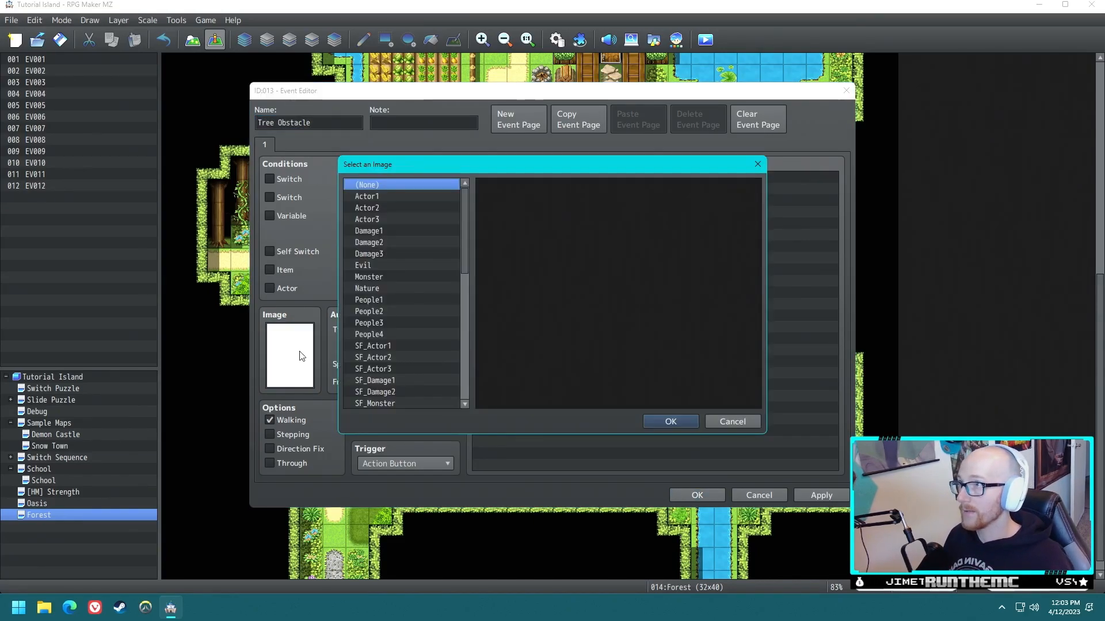
scroll(469, 281, down, 8)
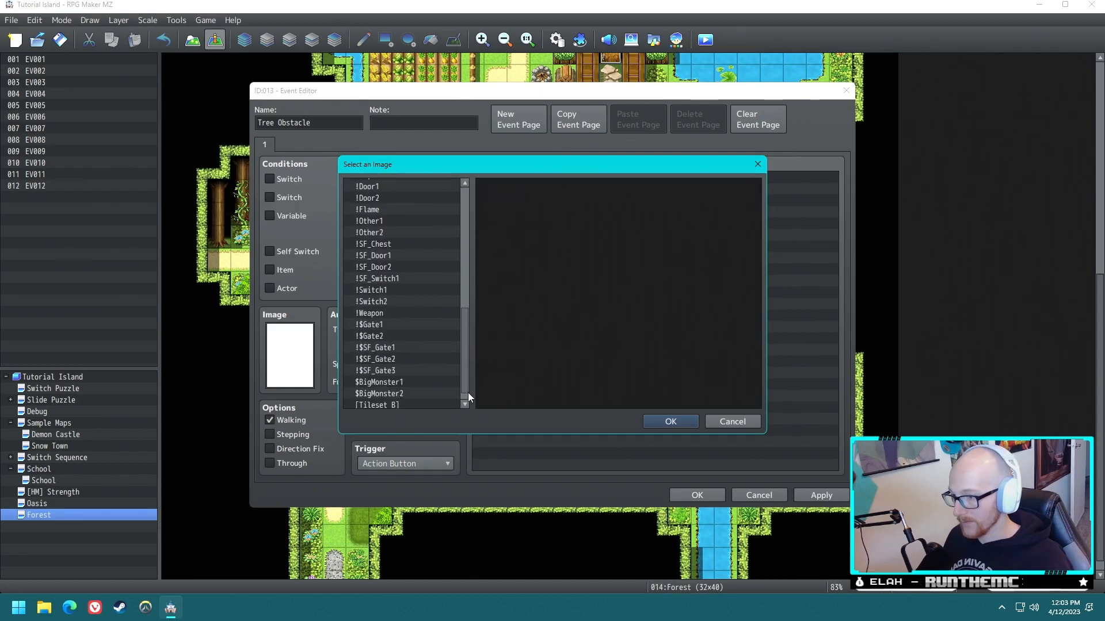
scroll(458, 315, up, 8)
click(366, 199)
key(Down)
key(Down)
key(Down)
key(Down)
key(Down)
key(Down)
key(Down)
key(Down)
key(Down)
key(Down)
key(Down)
key(Down)
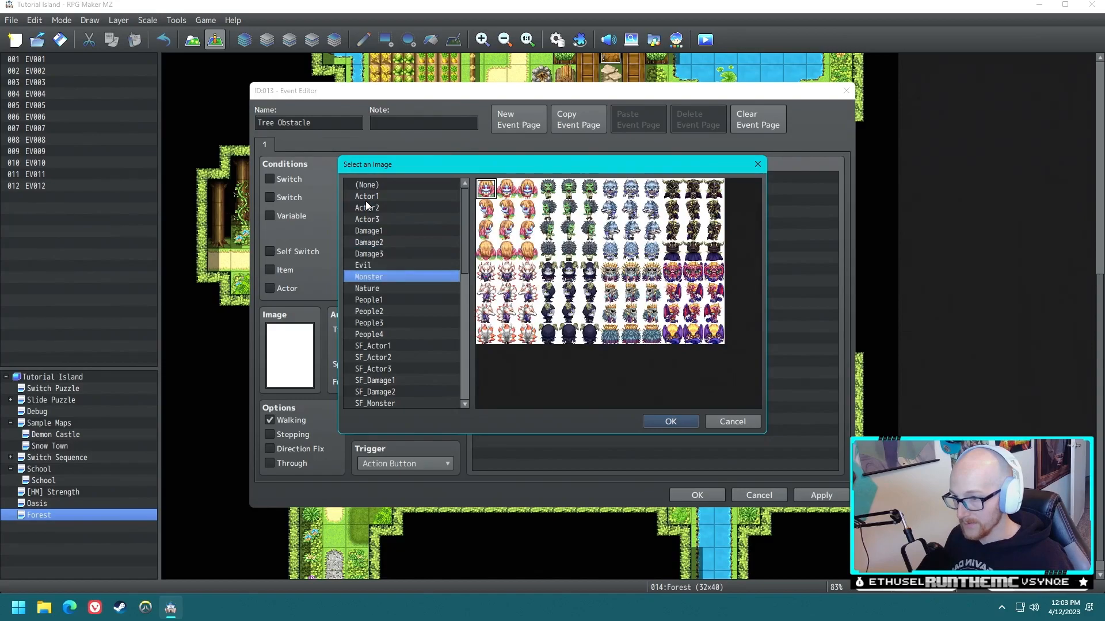
key(Down)
key(Down)
key(Down)
key(Down)
key(Down)
key(Down)
key(Down)
key(Down)
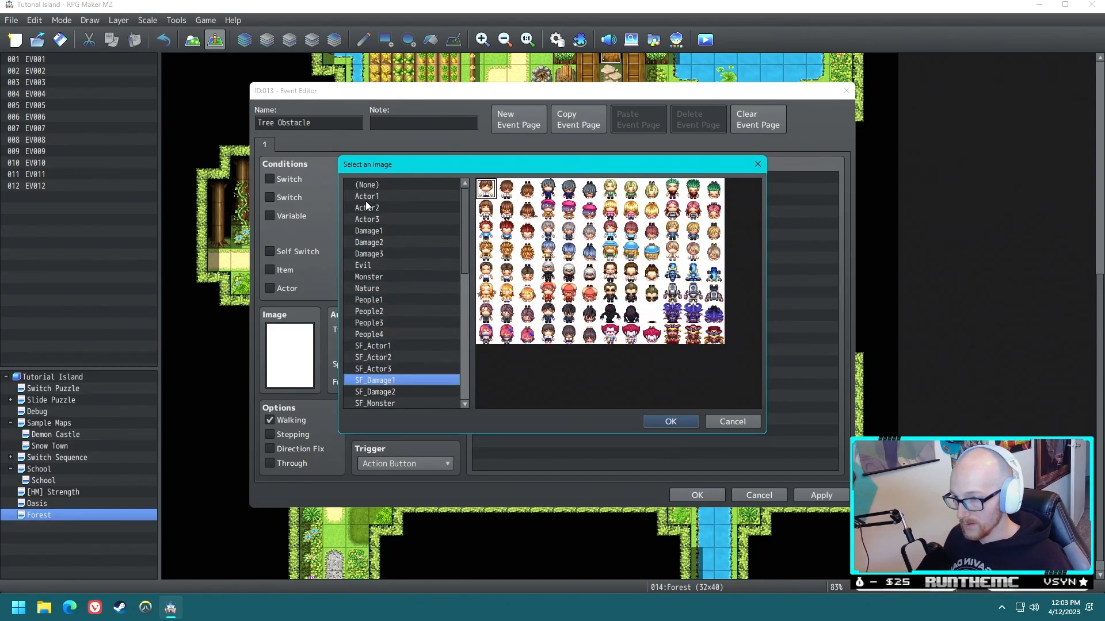
key(Down)
key(Down)
key(Down)
key(Down)
key(Down)
key(Down)
key(Down)
key(Down)
key(Down)
key(Down)
key(Down)
key(Down)
key(Down)
key(Down)
key(Down)
key(Down)
key(Down)
key(Down)
key(Down)
key(Down)
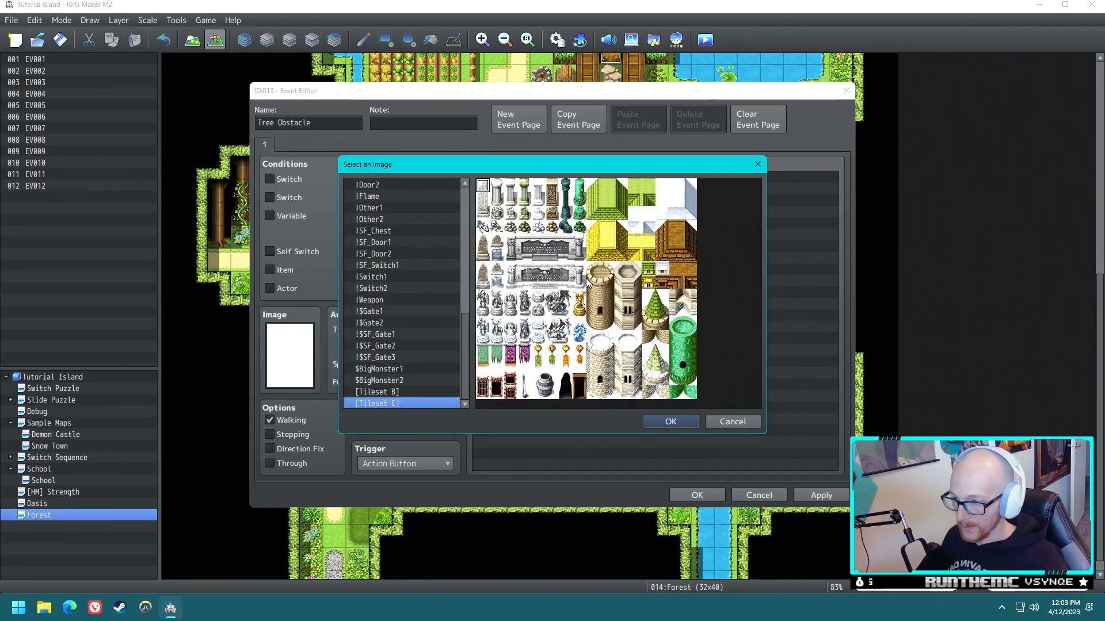
key(Up)
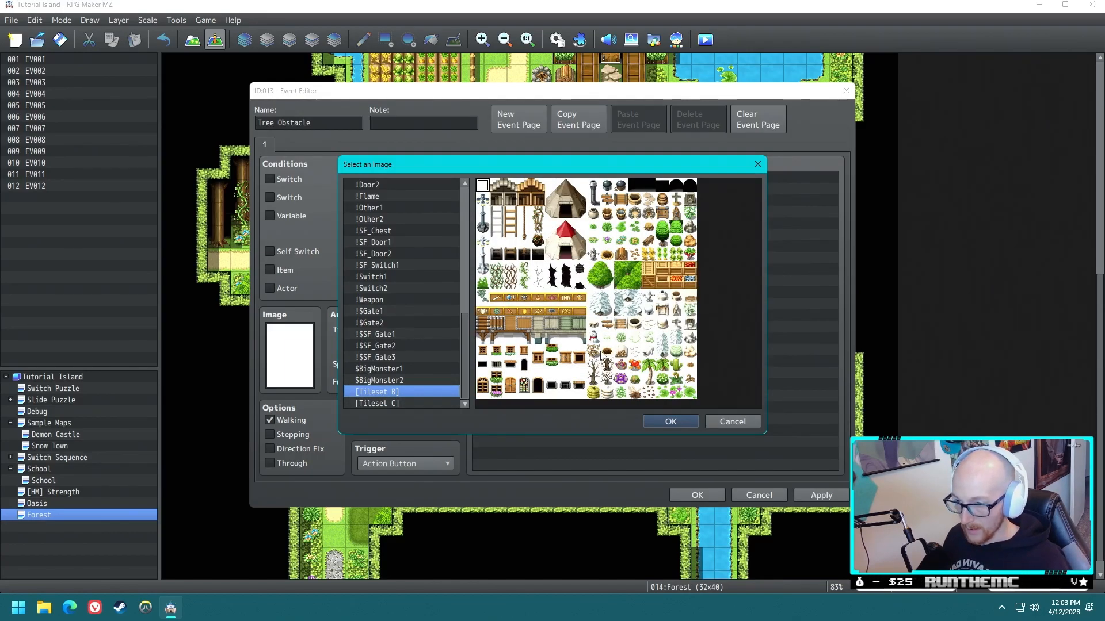
click(396, 403)
click(395, 394)
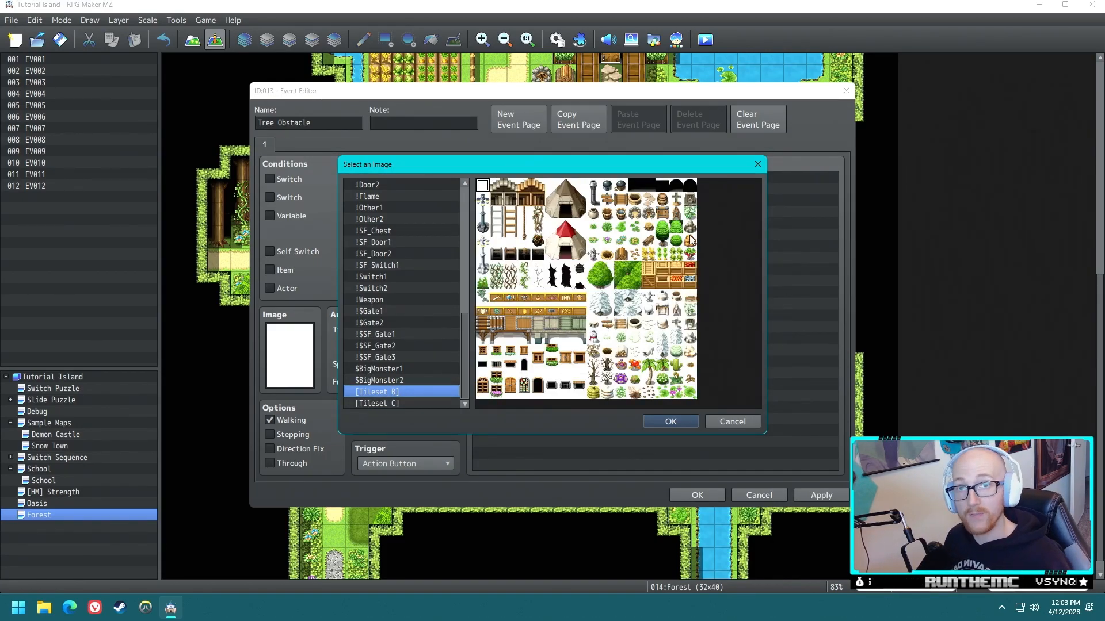
click(663, 228)
click(676, 241)
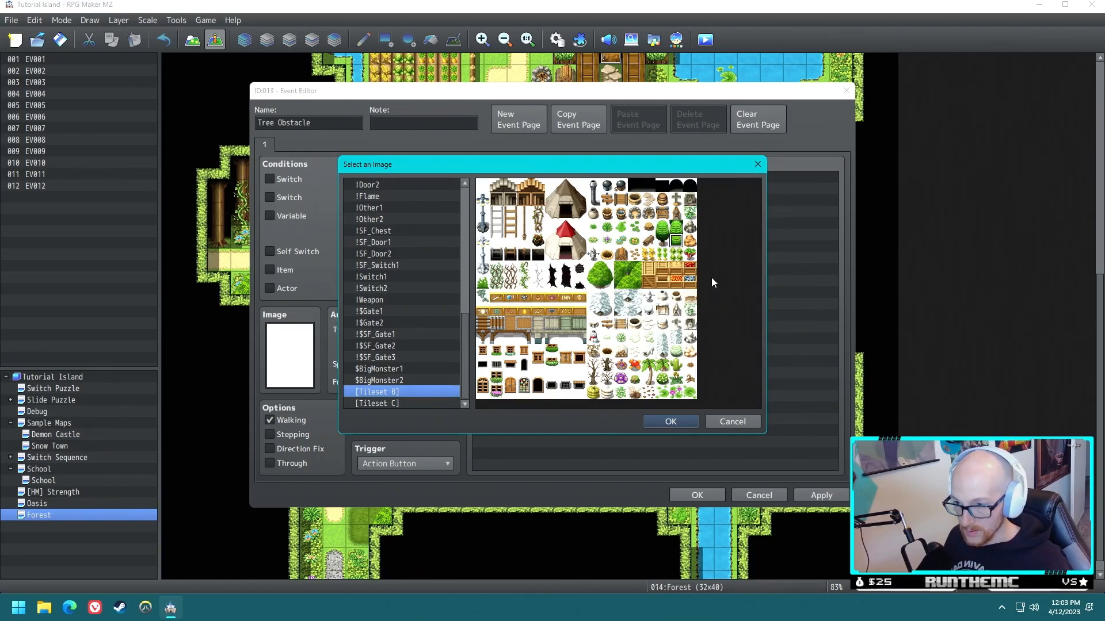
click(666, 421)
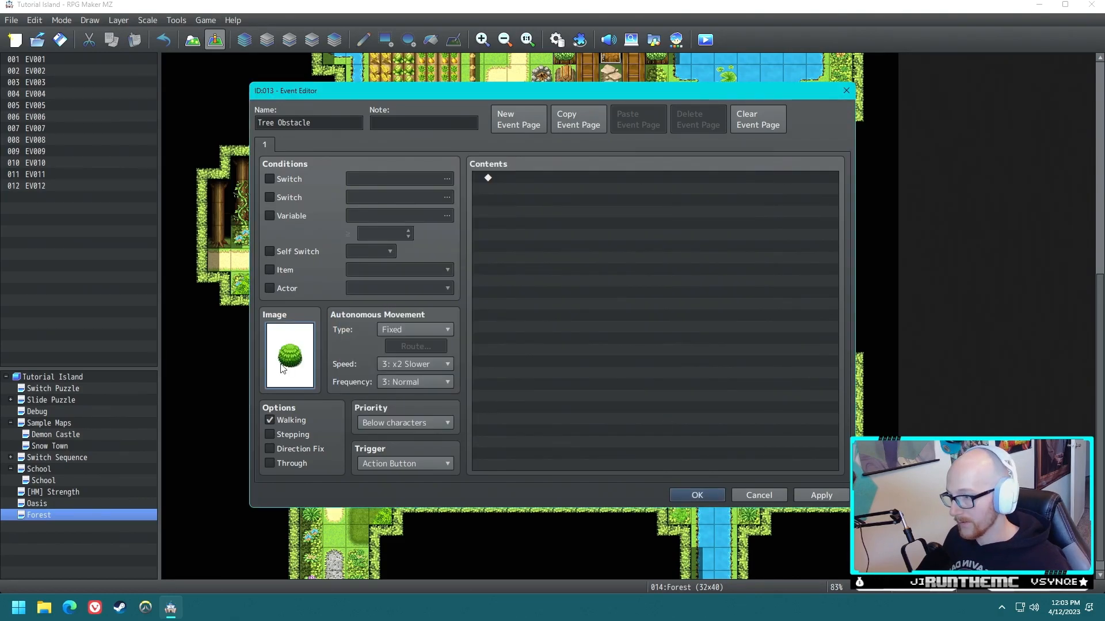
double_click(284, 354)
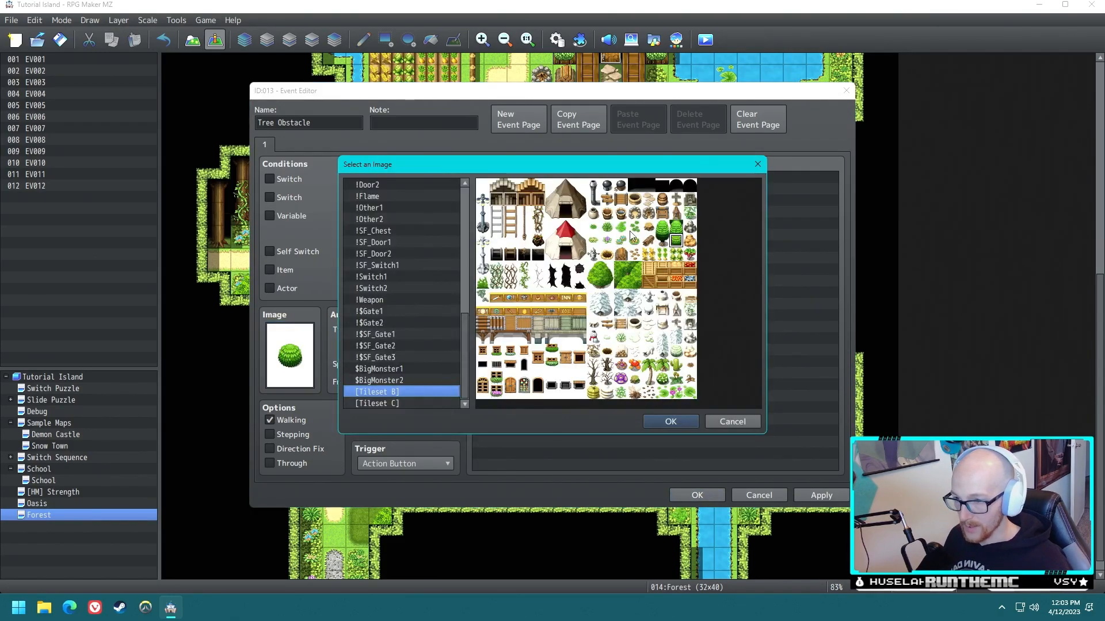
click(663, 227)
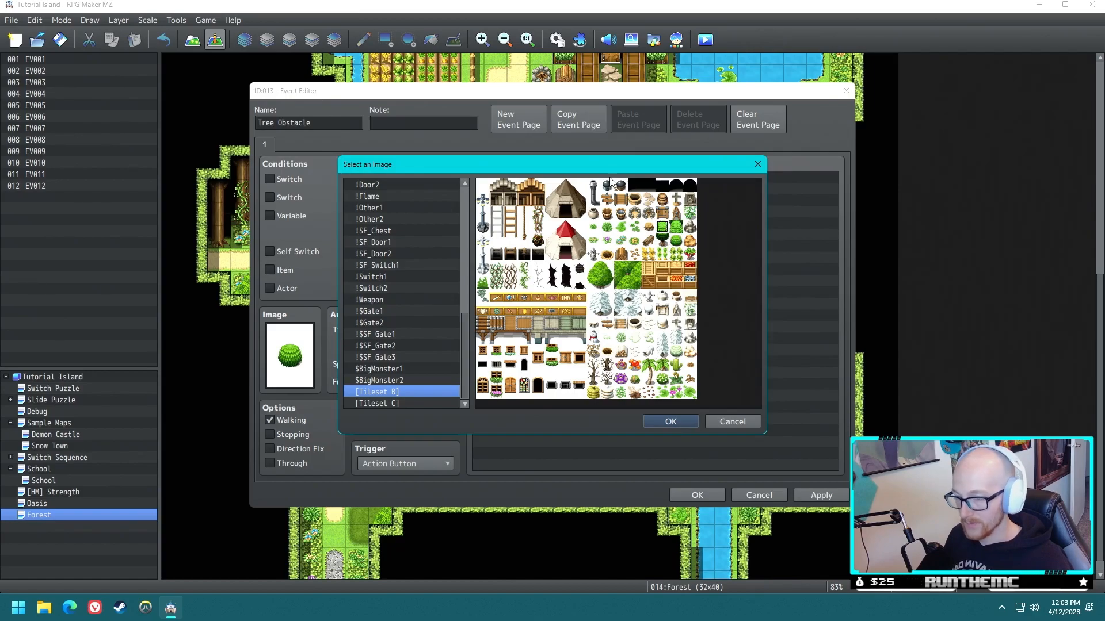
click(757, 165)
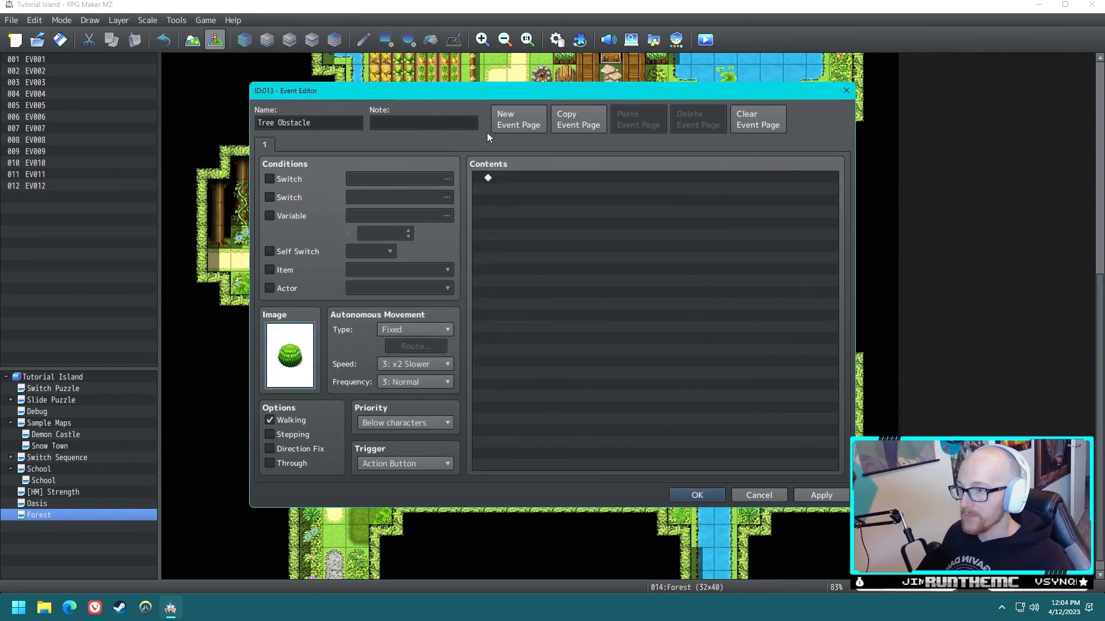
- Save the Tree Obstacle event to the Forest map
key(Return)
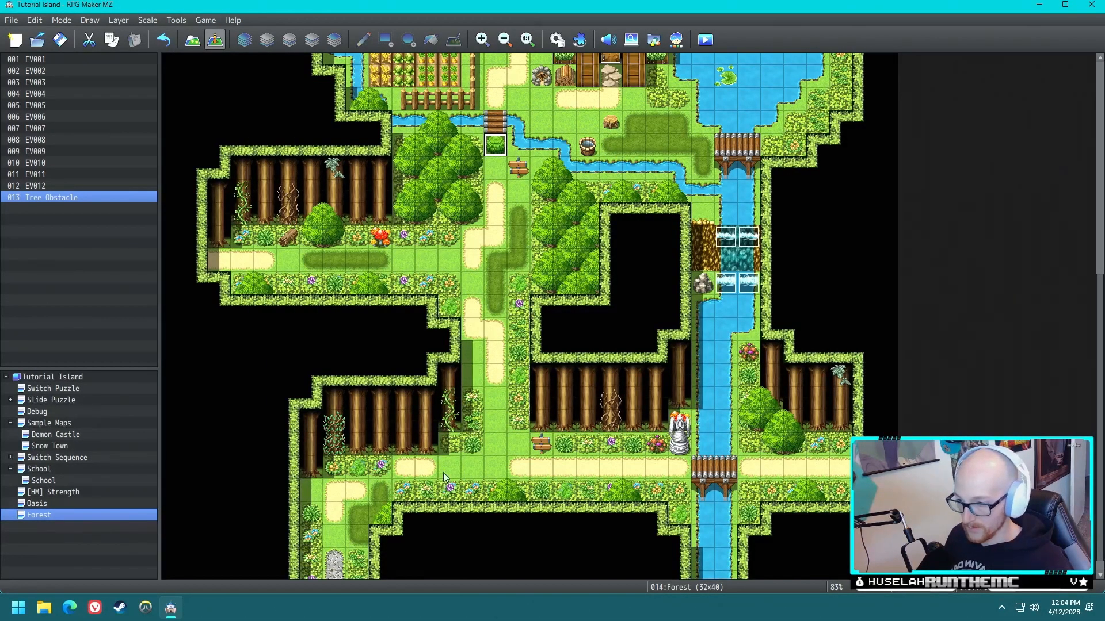
- Create an event beside the signpost at the southern crossroads, using the blue-haired character from People1 as its image
double_click(513, 440)
double_click(305, 360)
click(381, 196)
click(384, 209)
click(385, 231)
click(374, 266)
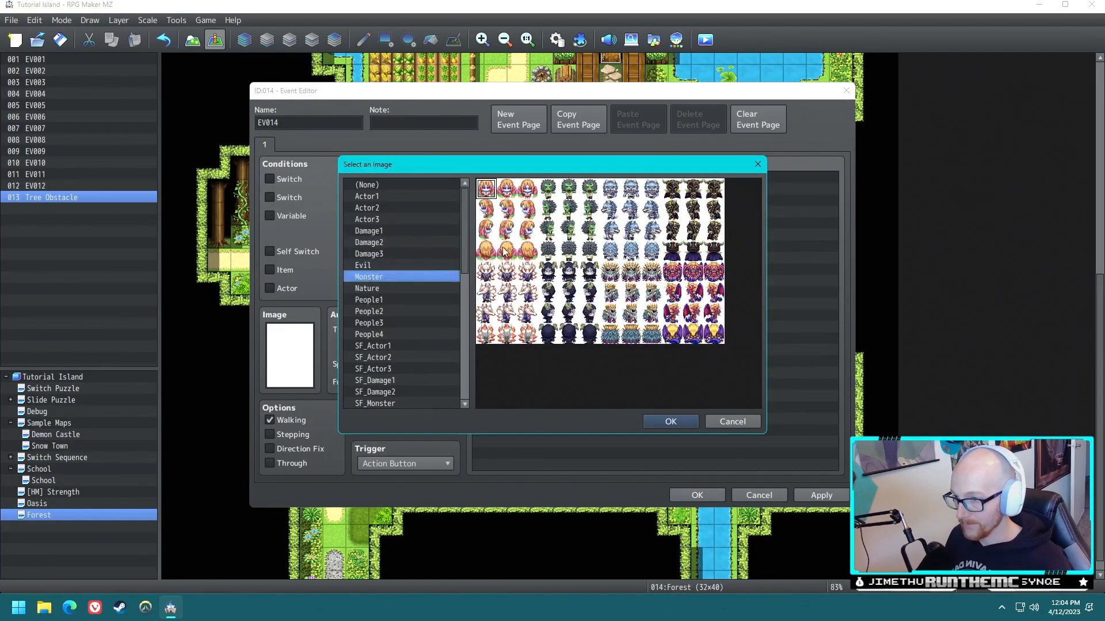
click(383, 300)
click(630, 189)
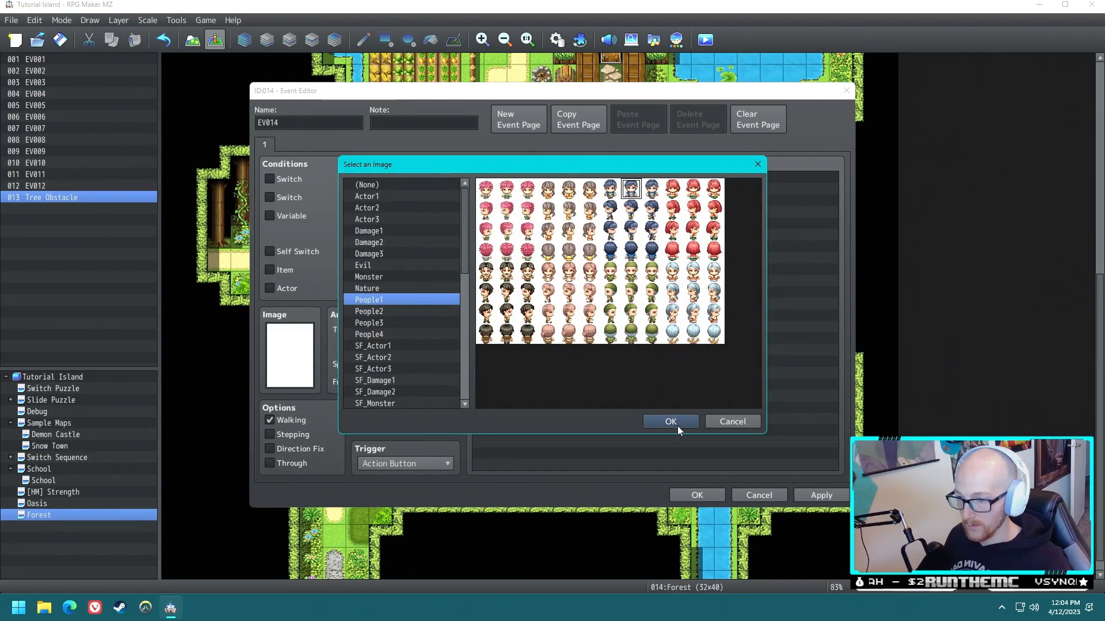
click(672, 421)
- Add a Show Text command to the blue-haired character's event reading "Would you like me to teach you Cut?"
click(512, 179)
double_click(512, 179)
click(581, 182)
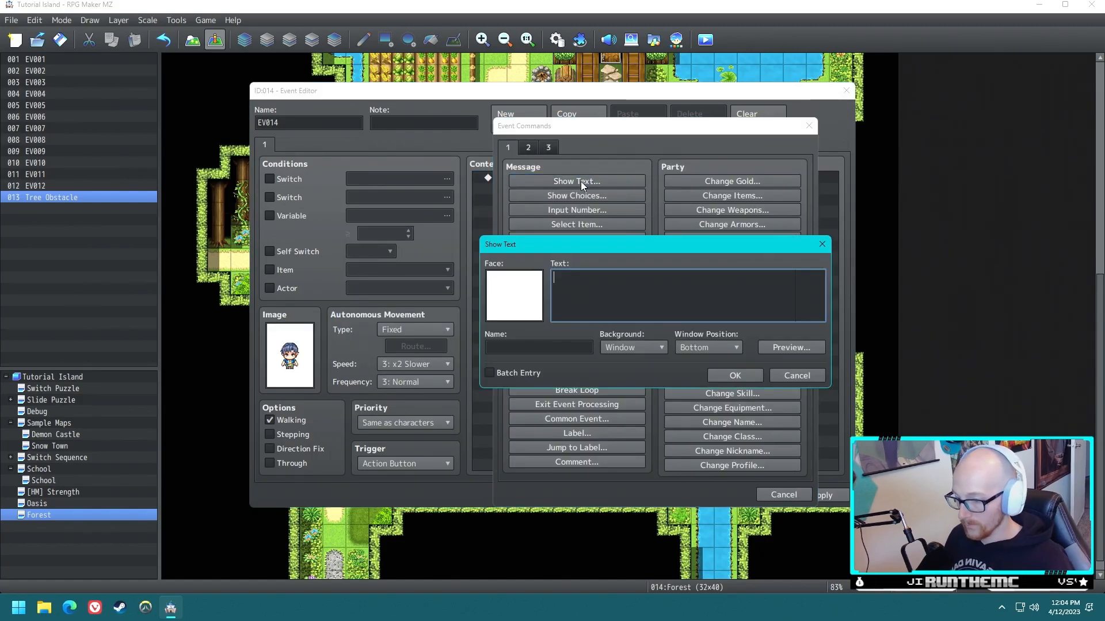
text(Would you)
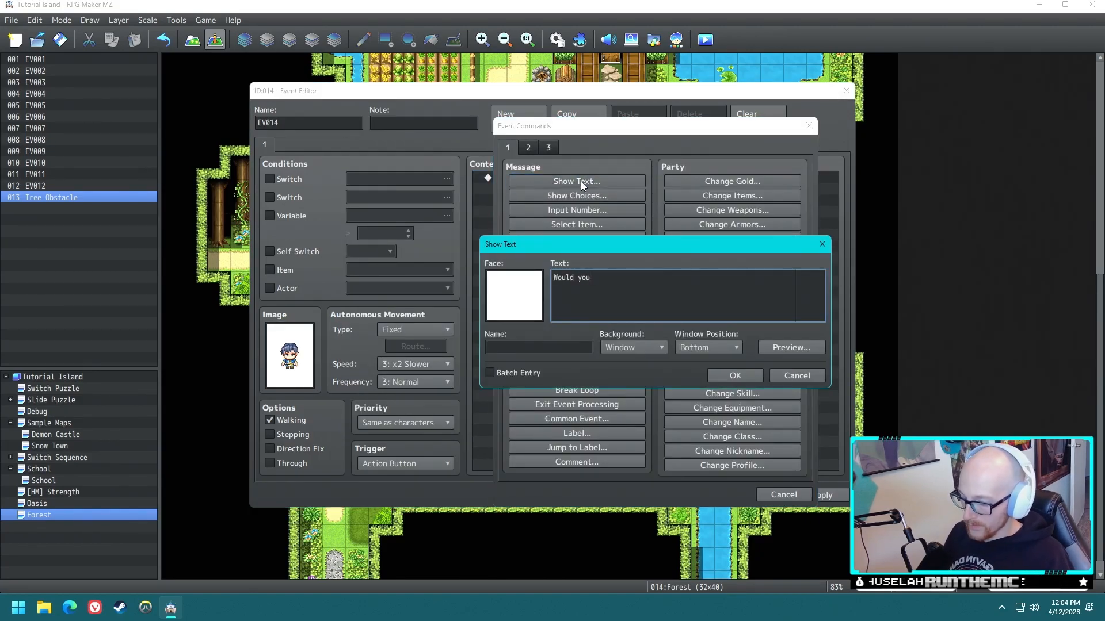
text( like me to teac)
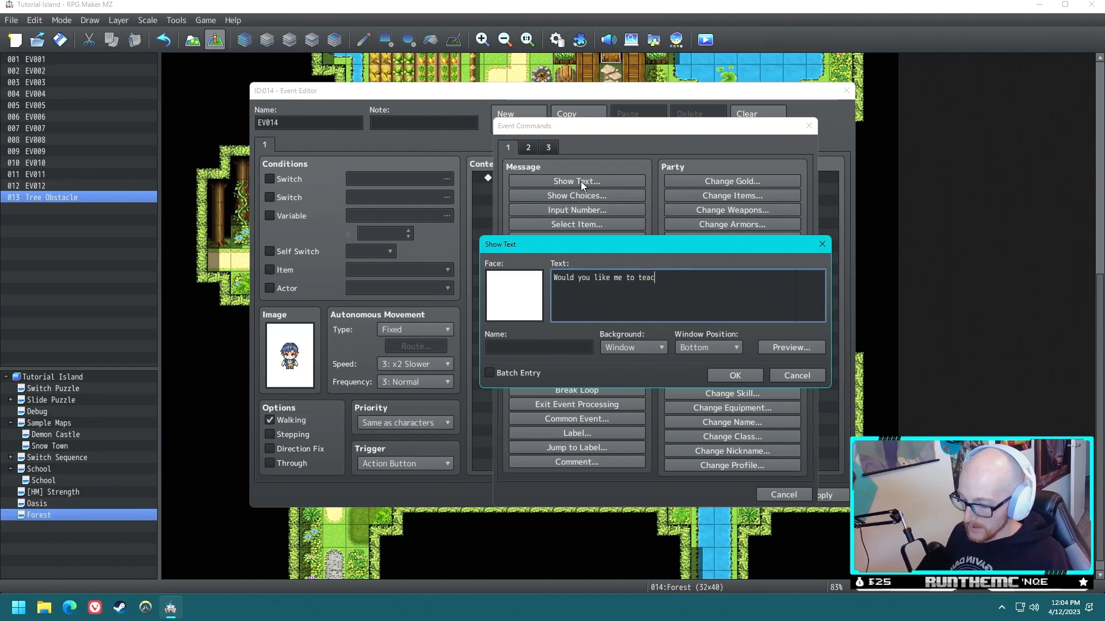
text(h you Cu)
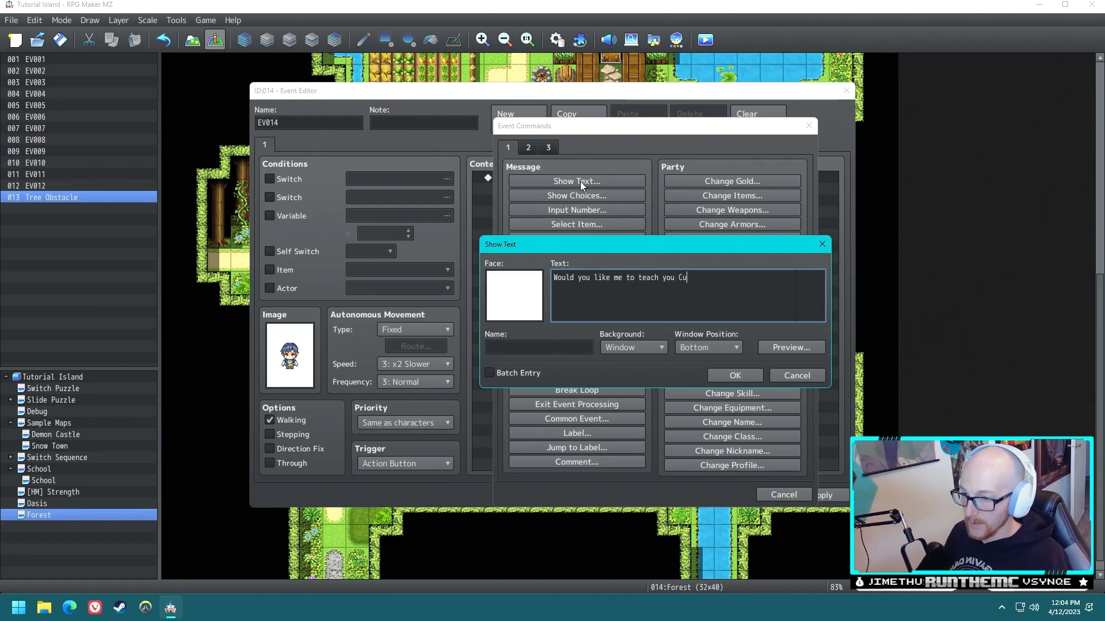
text(t/?)
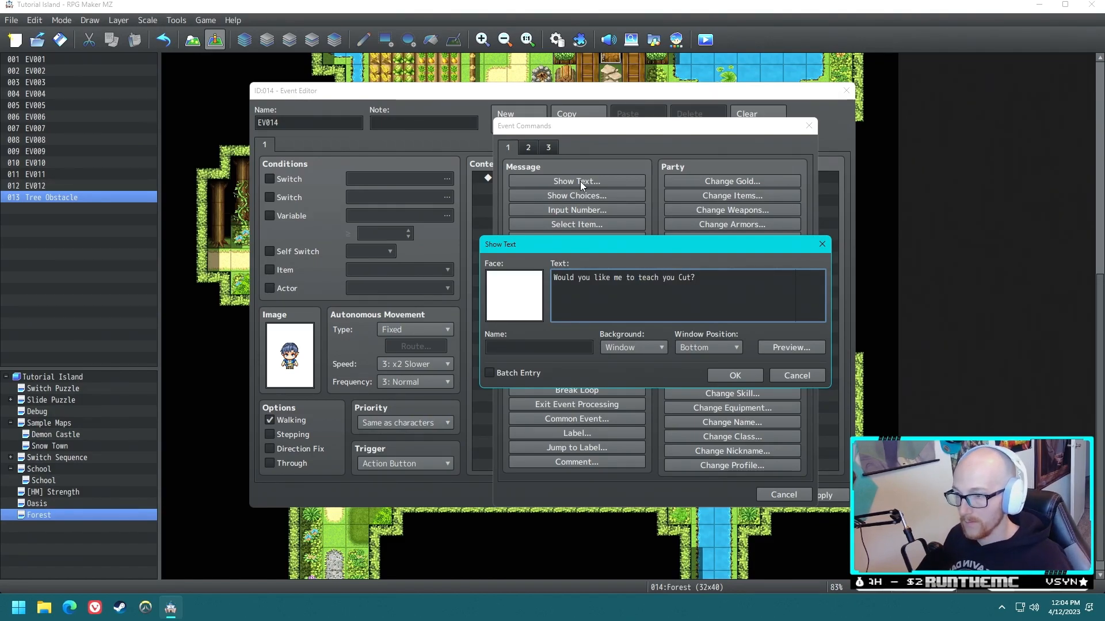
click(725, 375)
- Add a Show Choices command with Yes and No below the character's question
double_click(545, 201)
click(576, 196)
click(686, 389)
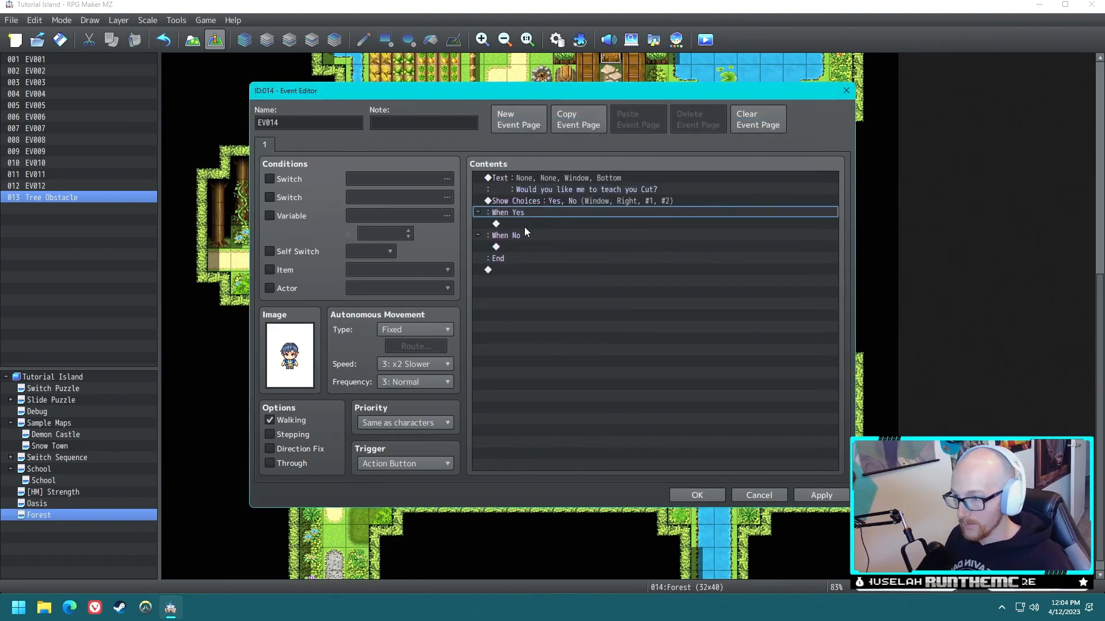
- Add the text "Nevermind then." to the No branch of the character's choices
click(524, 245)
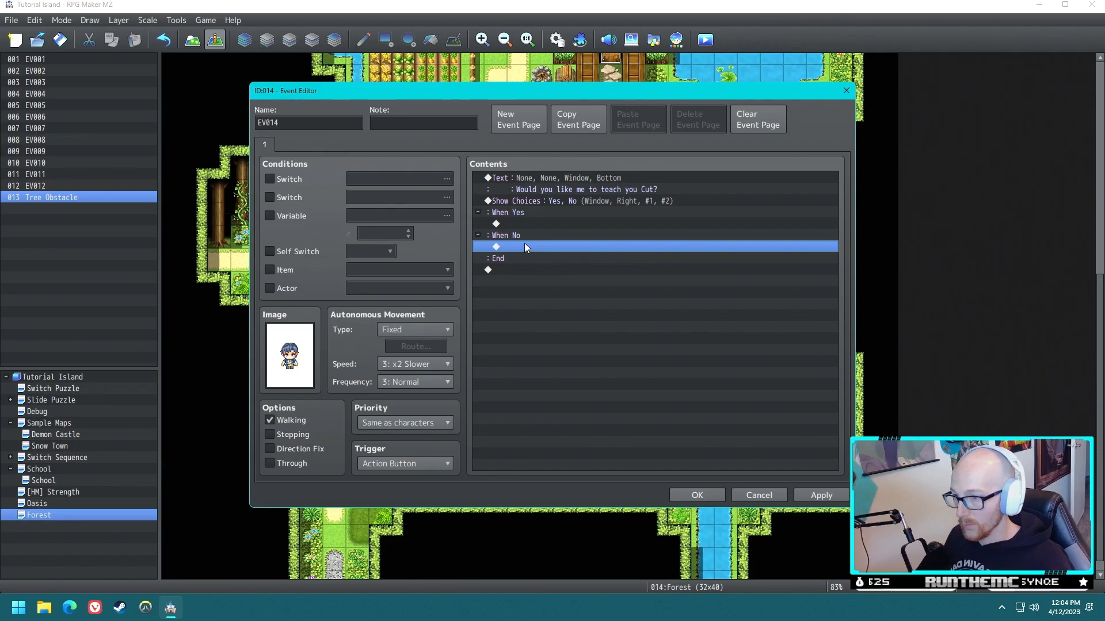
double_click(525, 246)
click(554, 181)
text(Nevermind then)
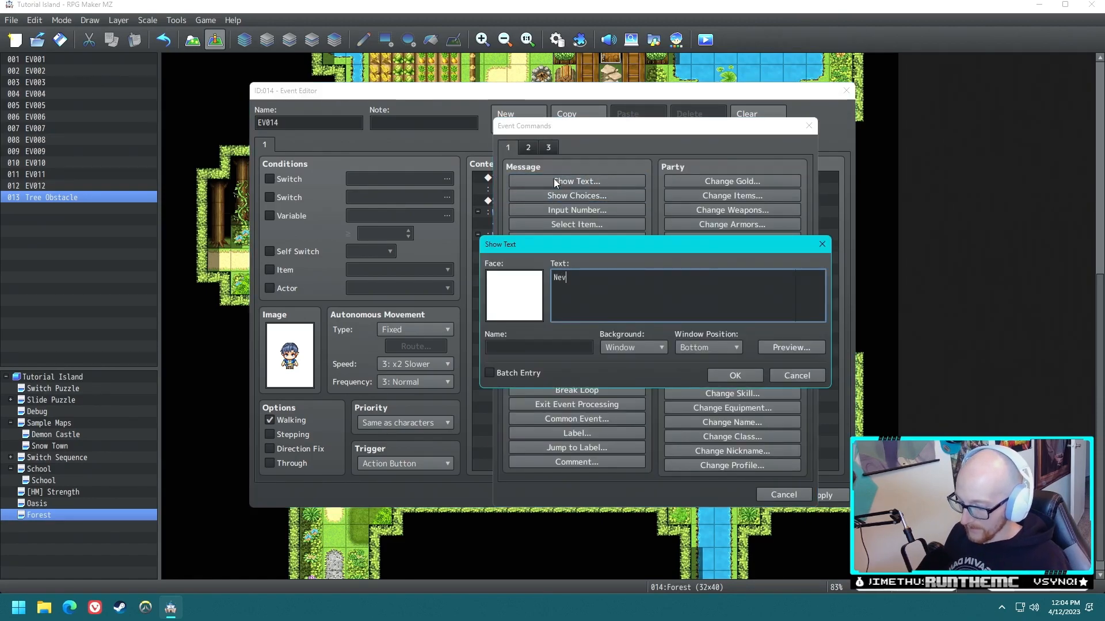
click(735, 376)
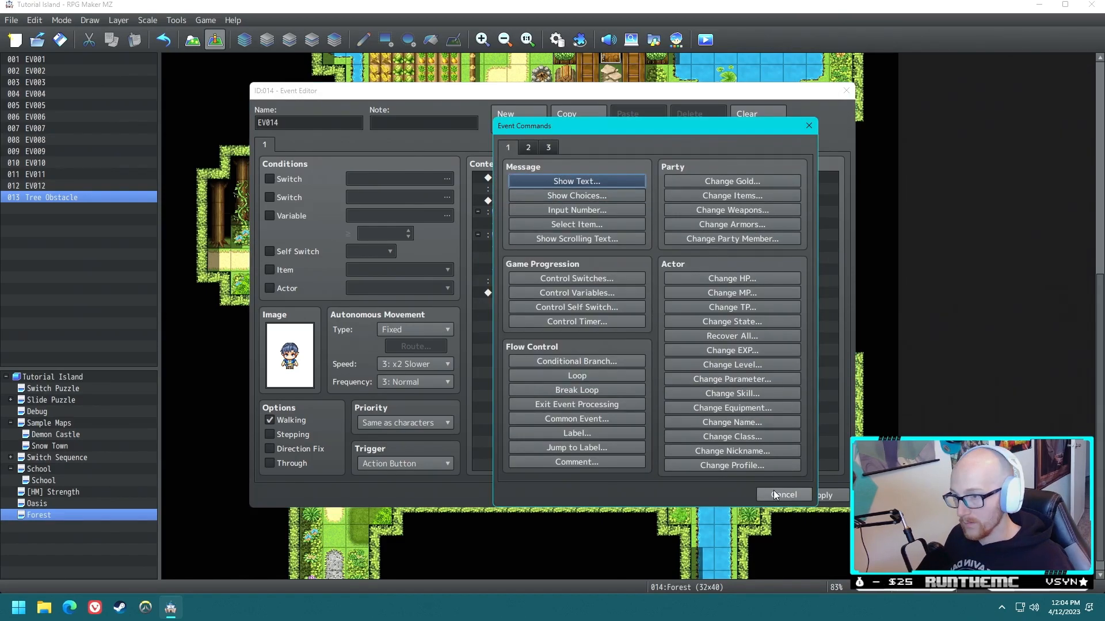
click(773, 494)
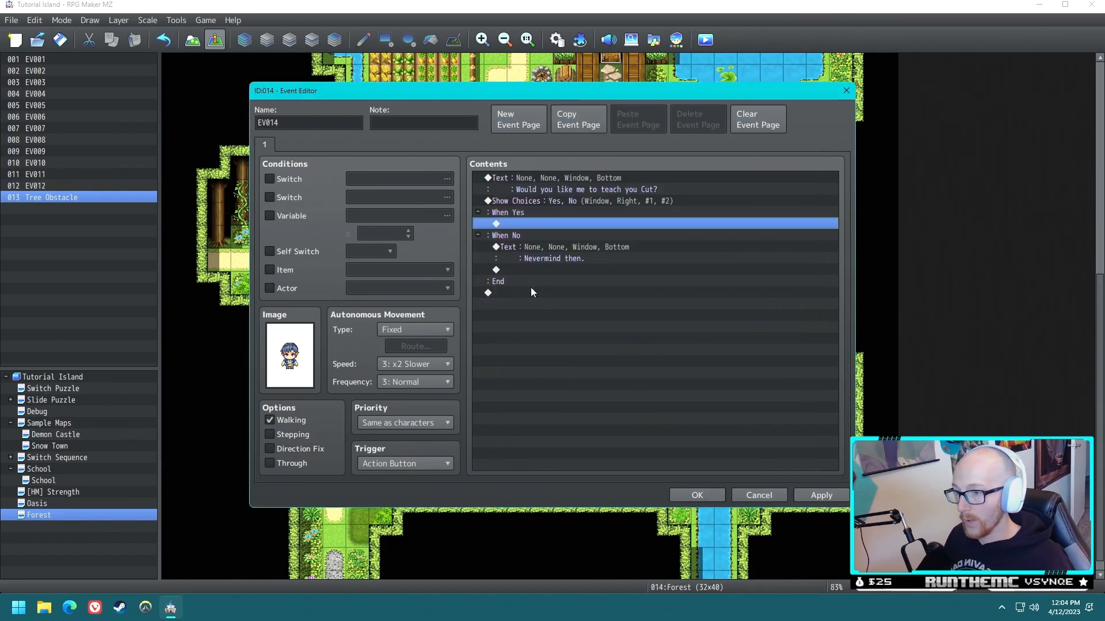
- Add the text "Here's cut!" to the Yes branch of the character's choices
double_click(538, 224)
click(573, 181)
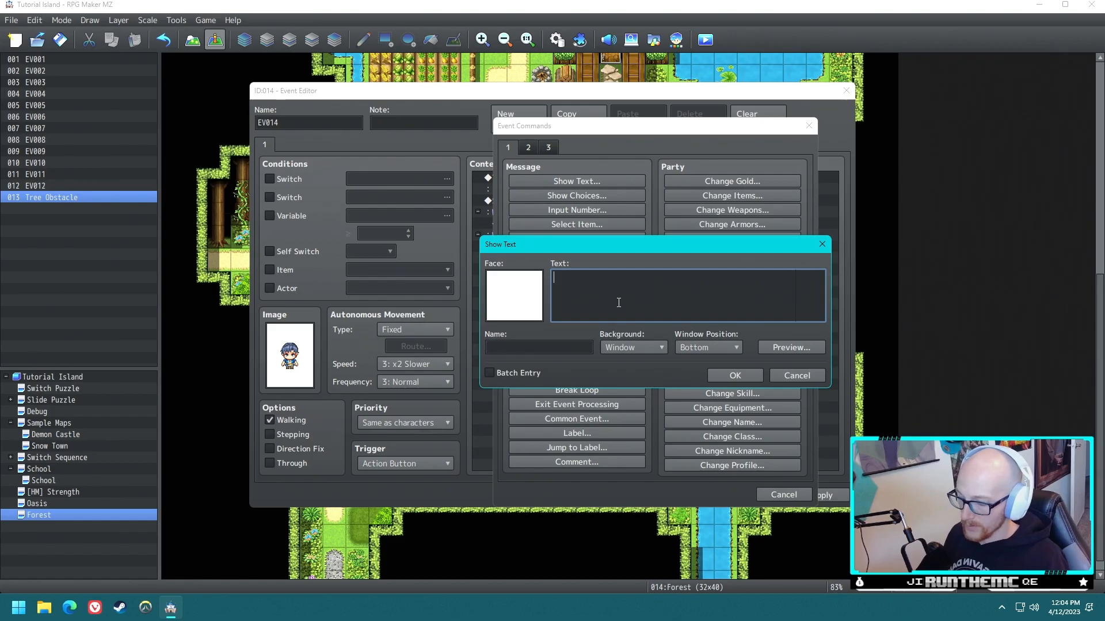
text(Here's cu)
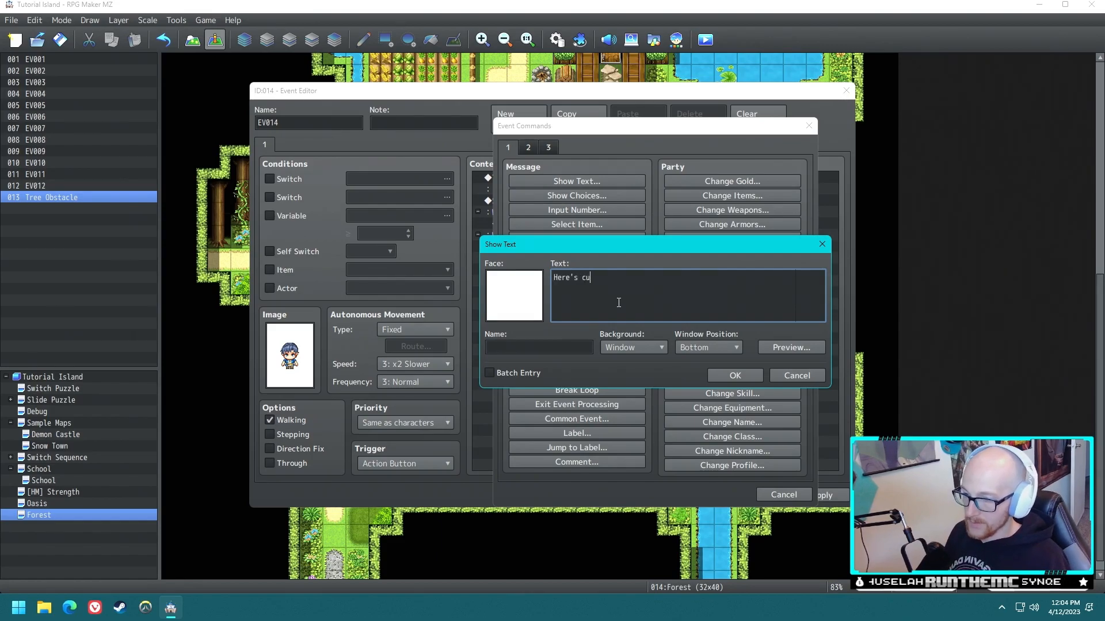
text(t!)
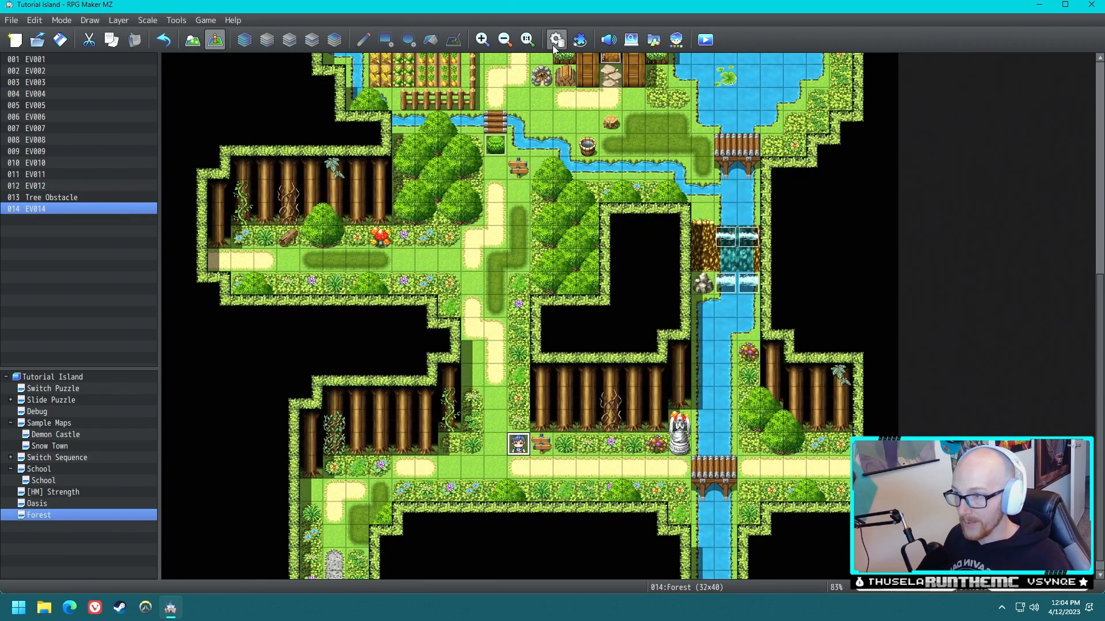
- Name the empty skill 0005 in the database Cut
click(557, 40)
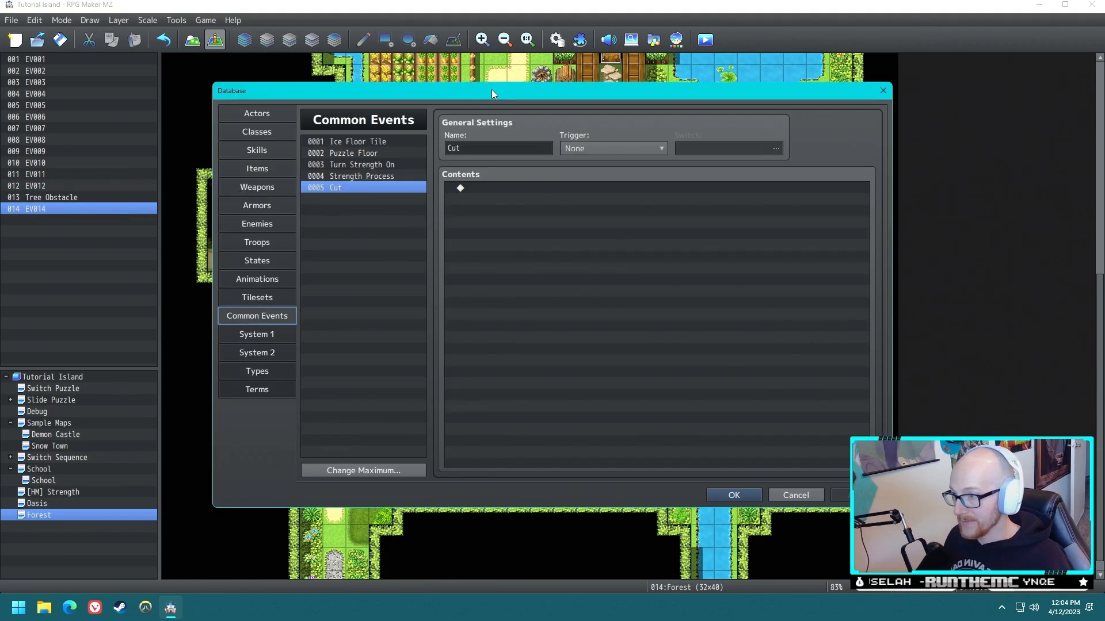
click(257, 151)
mouse_move(423, 166)
mouse_down()
mouse_move(419, 340)
mouse_move(410, 151)
mouse_up()
click(354, 186)
click(478, 151)
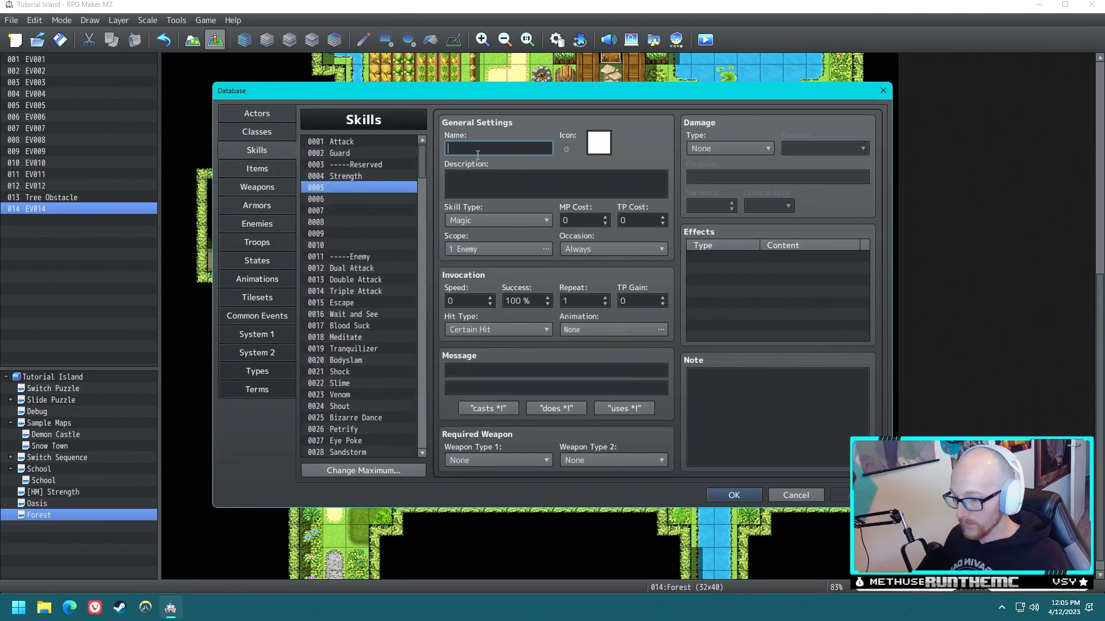
text(Cut)
- Set the Cut skill's icon to the blade, icon 76
click(598, 142)
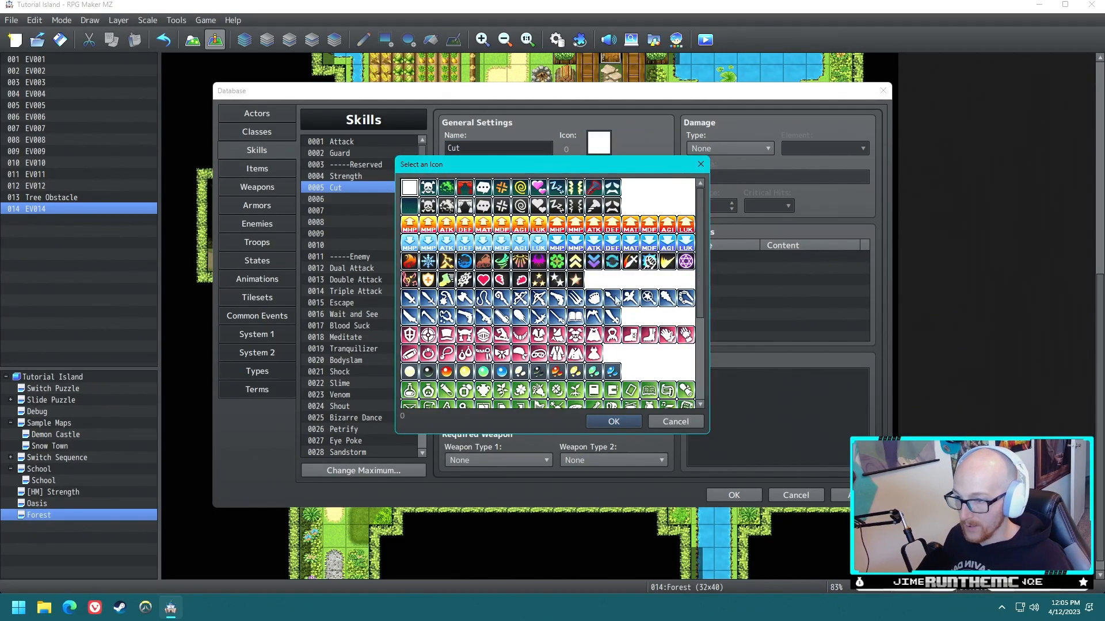
click(667, 264)
click(633, 263)
click(614, 421)
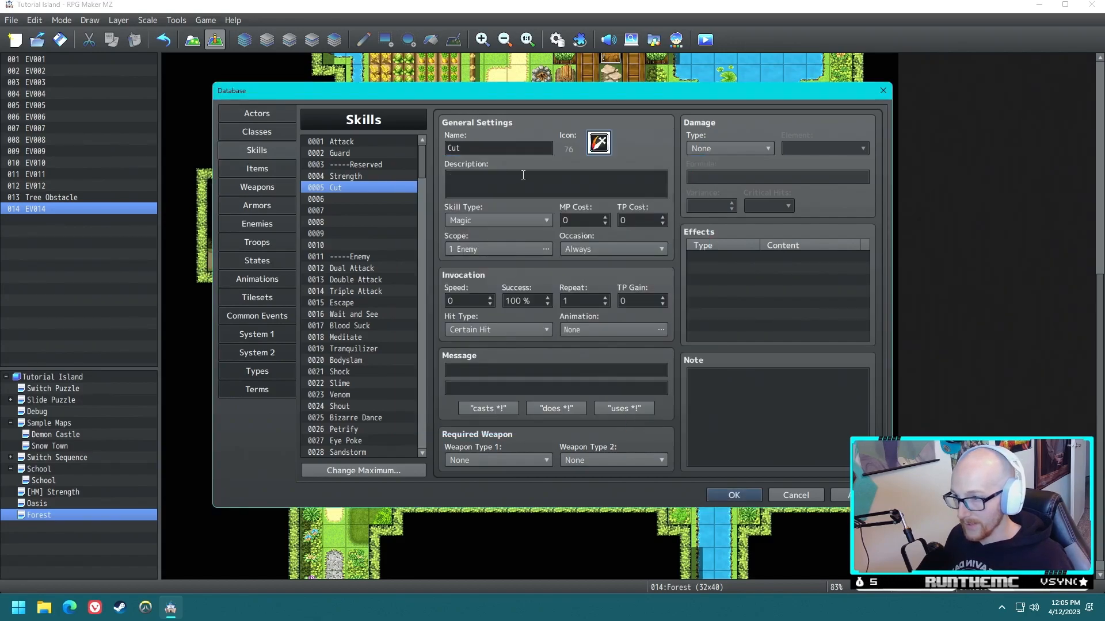
- Give the Cut skill the description "Destroys obstacles in your path."
click(478, 186)
text(Destroys o)
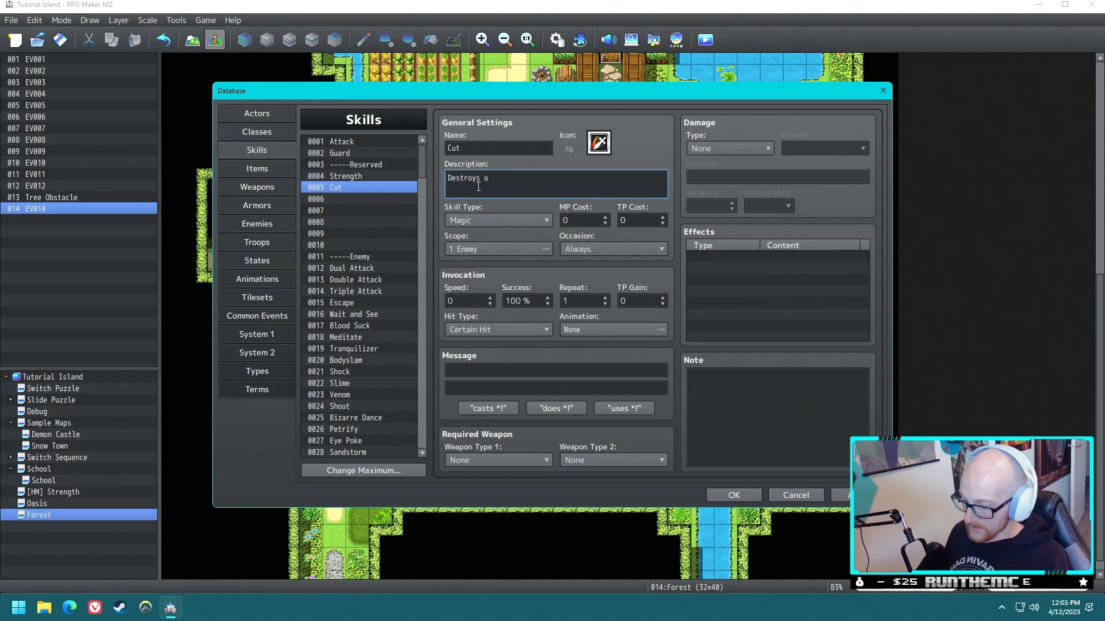
text(bstacles in you)
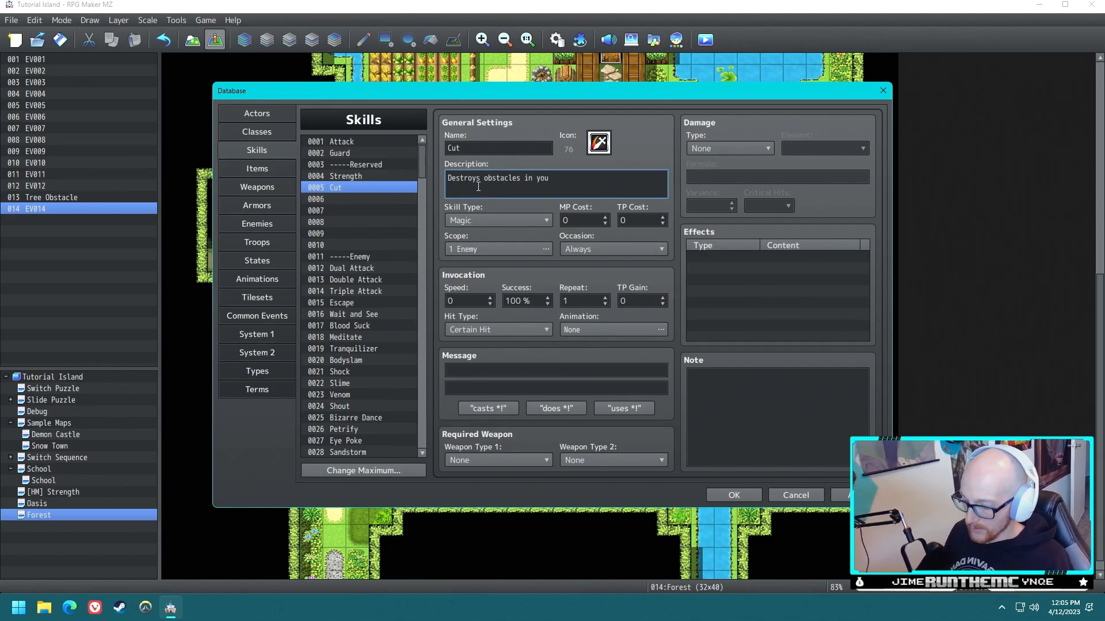
text(r path.)
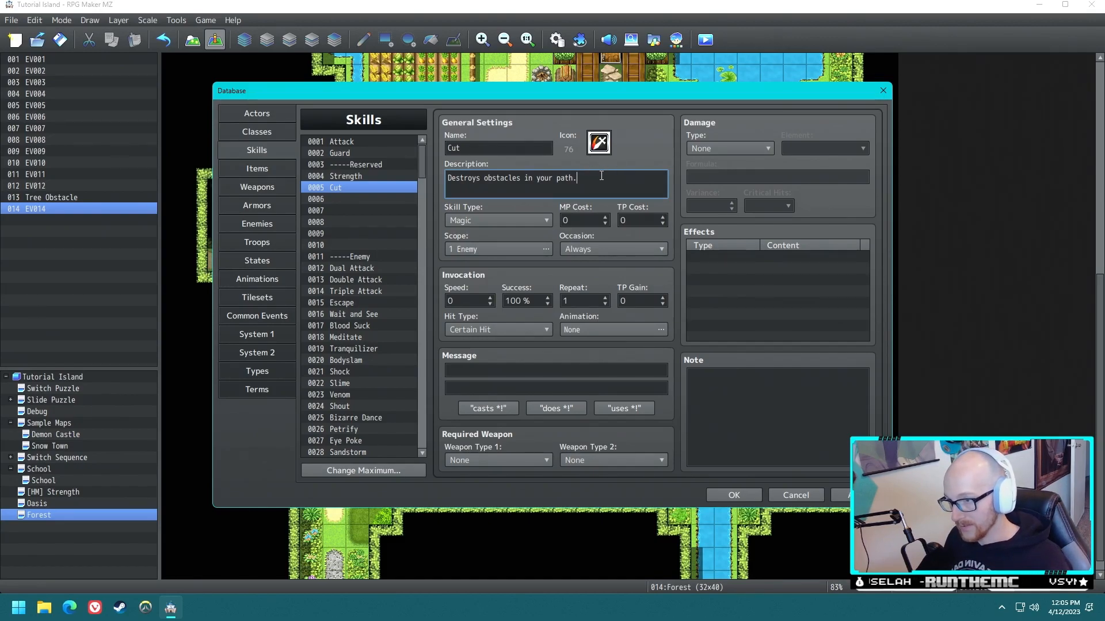
- Set the Cut skill's type to Special and compare its settings with the Strength skill
click(490, 218)
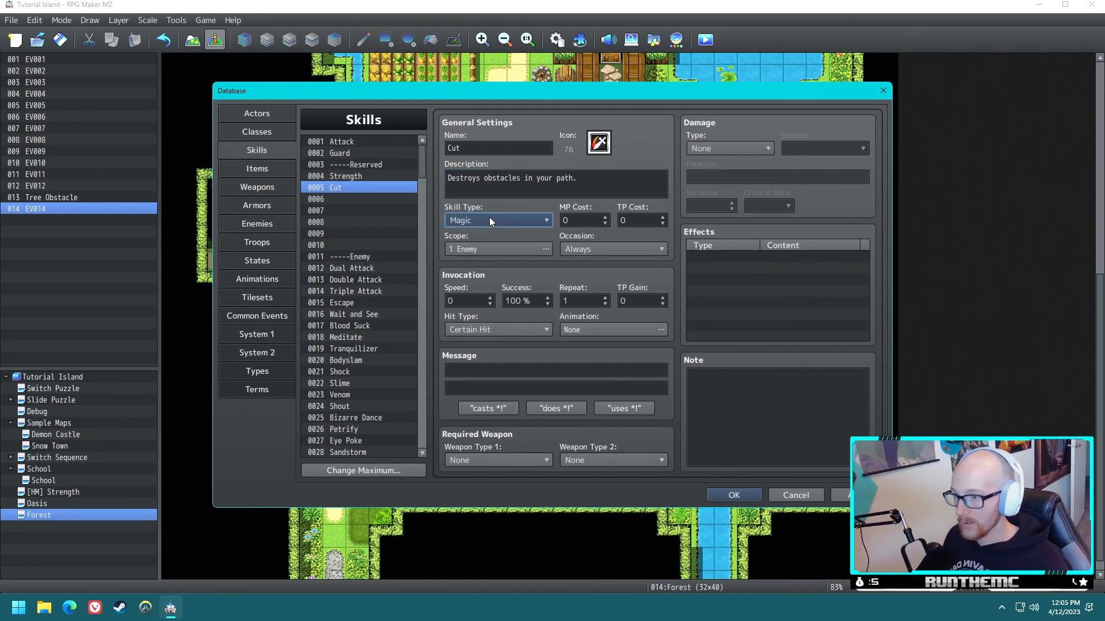
click(490, 218)
click(490, 219)
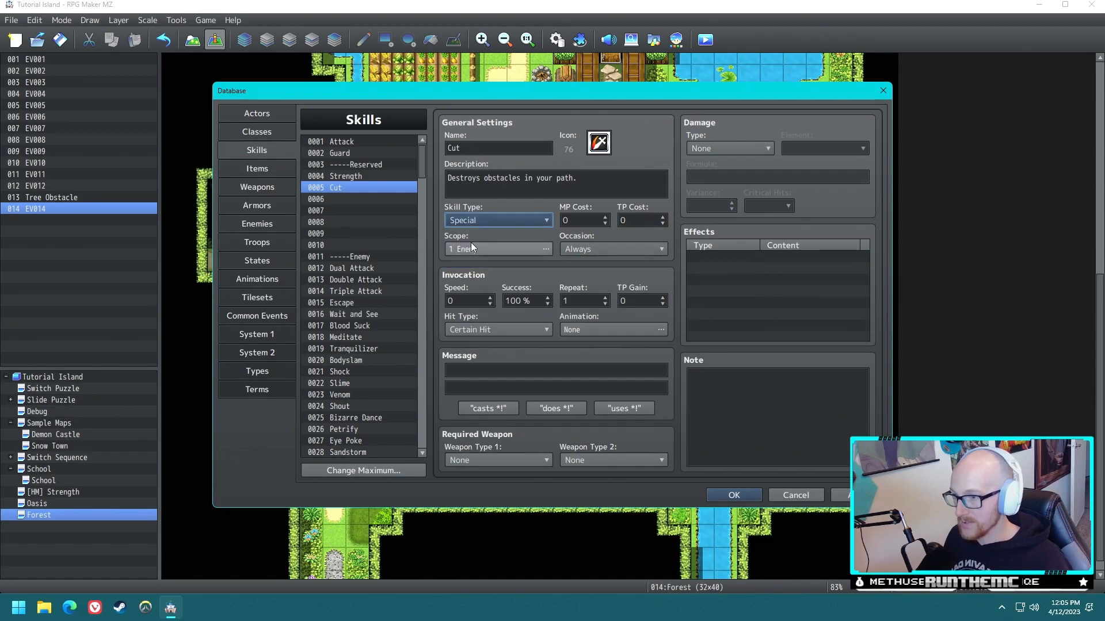
click(367, 177)
click(377, 188)
click(624, 186)
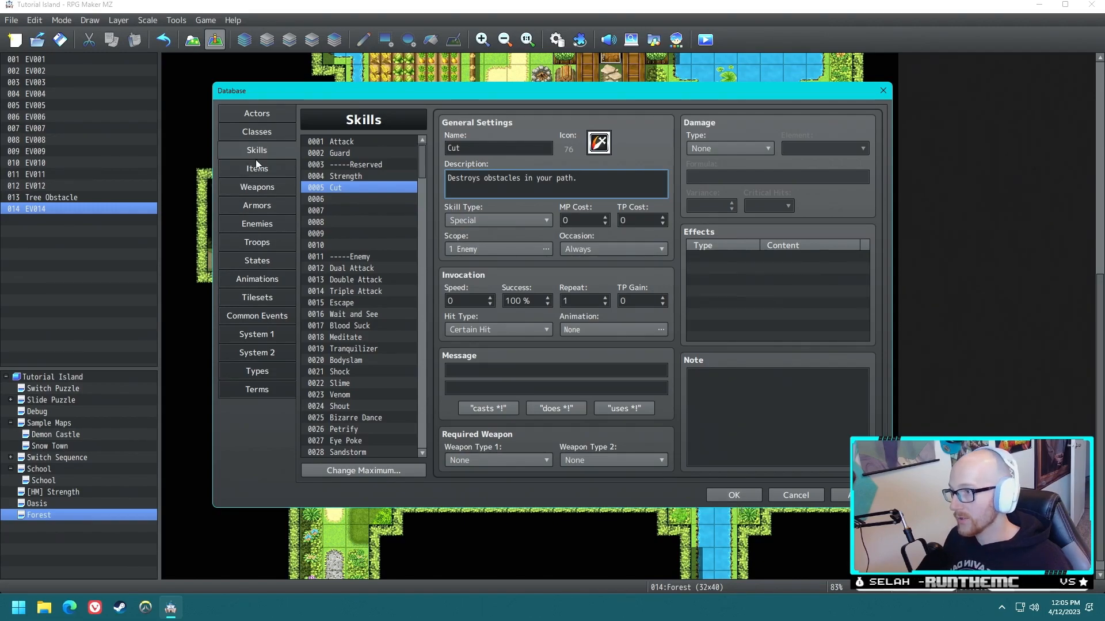
- Preview the Slash Physical animation in the database
click(267, 270)
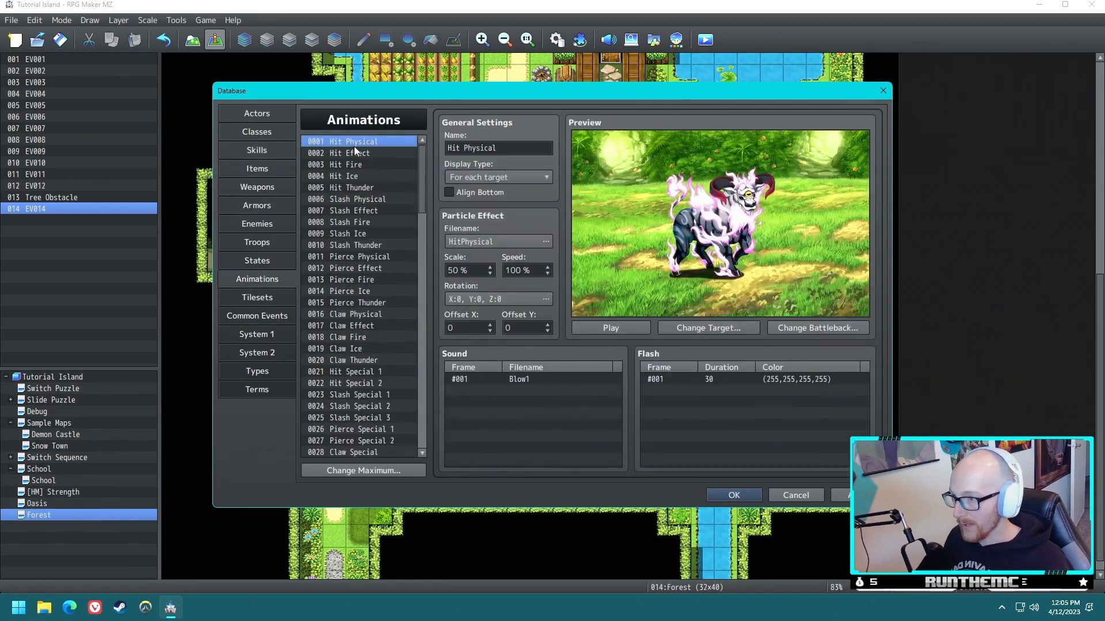
click(373, 198)
click(618, 328)
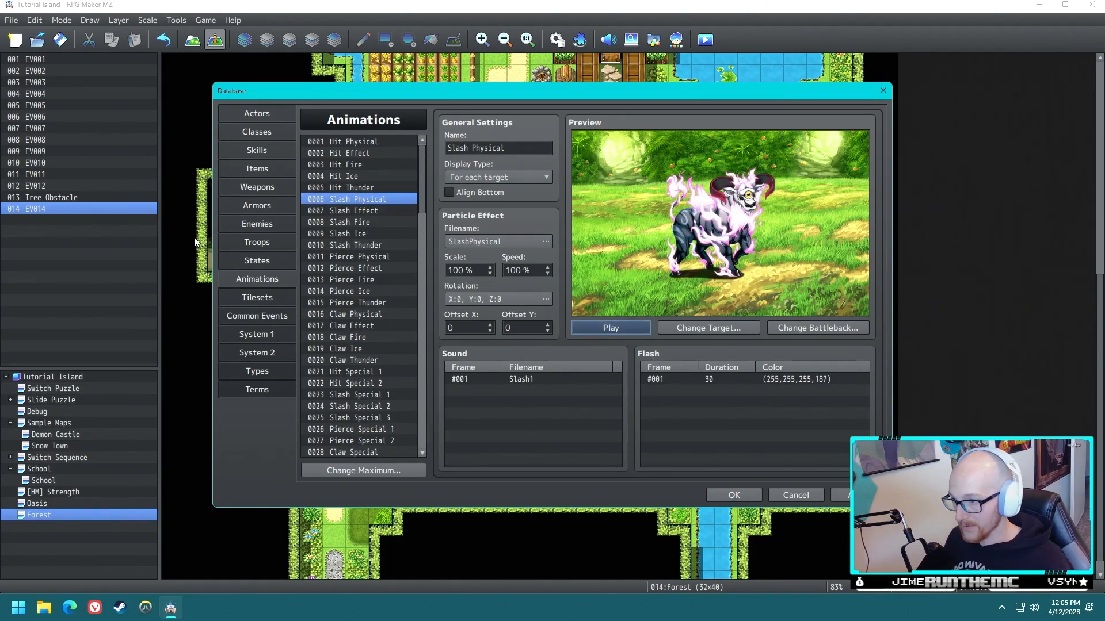
- Add a Show Animation command to the Cut common event that plays Slash Physical on the Player
click(257, 334)
click(257, 317)
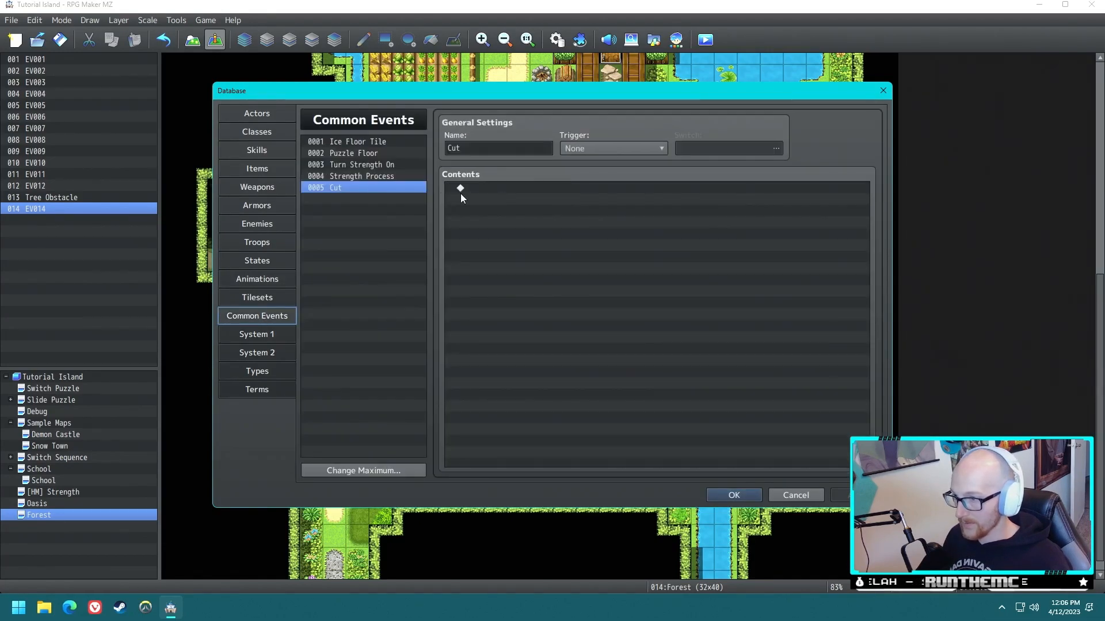
click(499, 188)
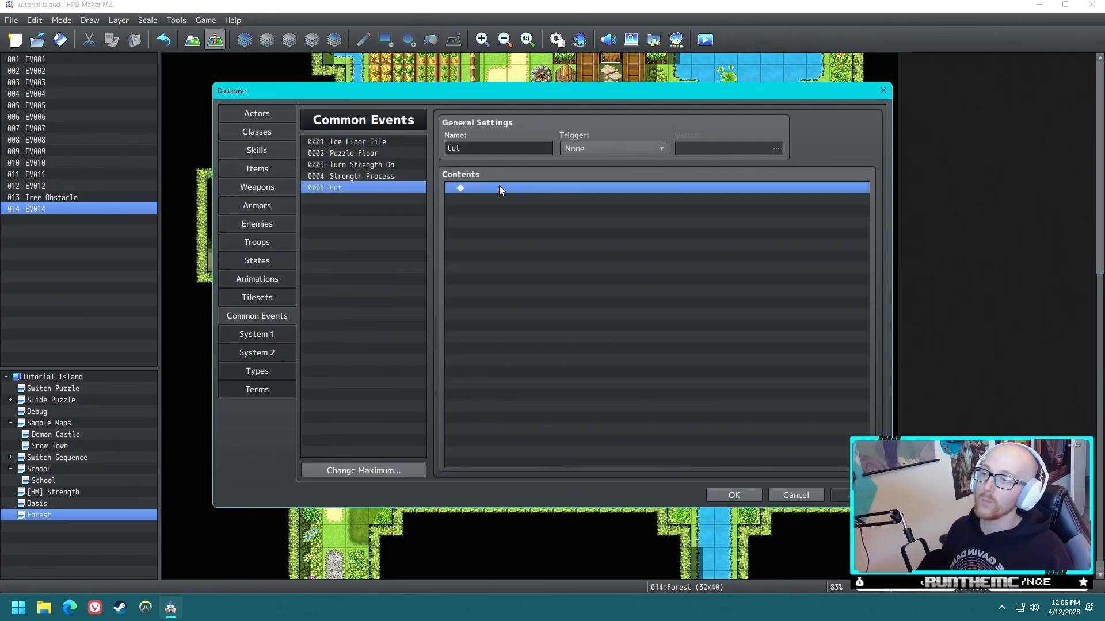
double_click(499, 187)
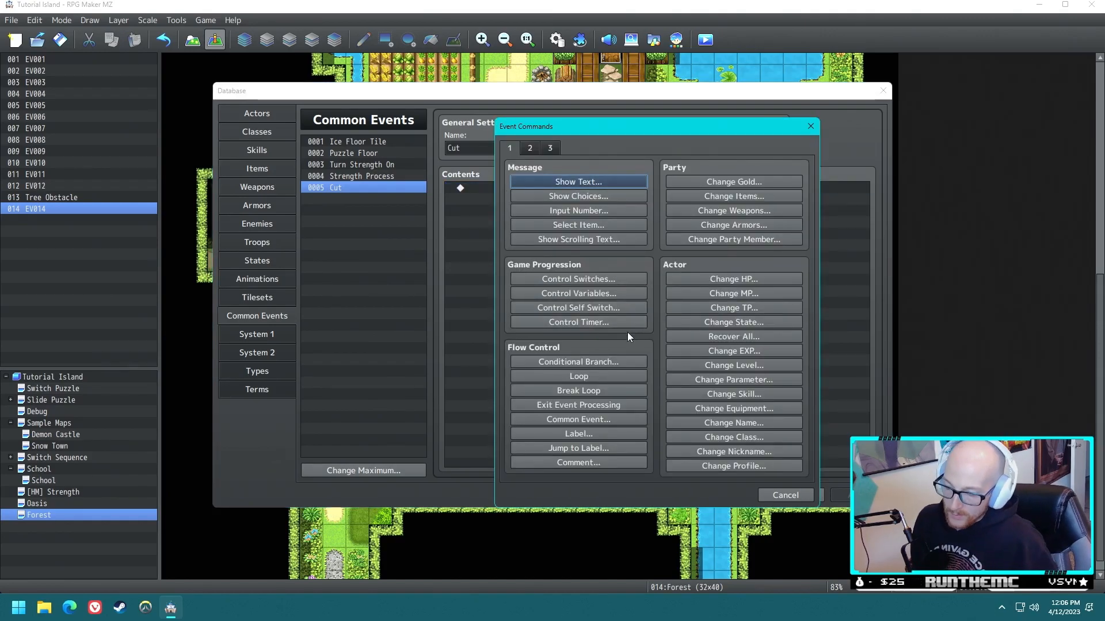
click(529, 148)
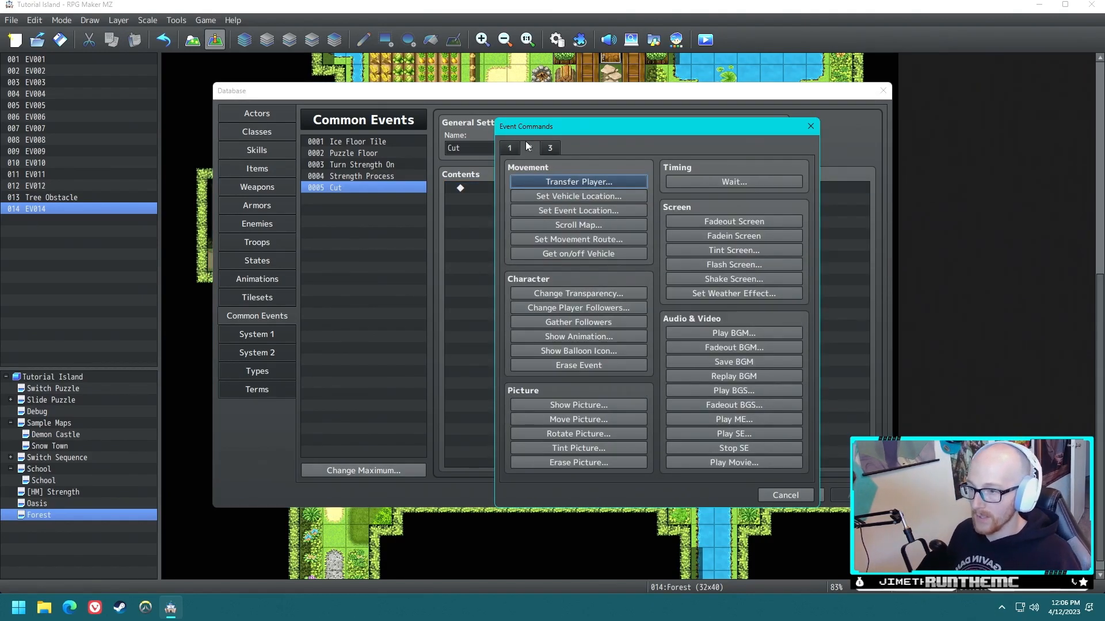
click(579, 340)
click(604, 325)
scroll(566, 334, down, 20)
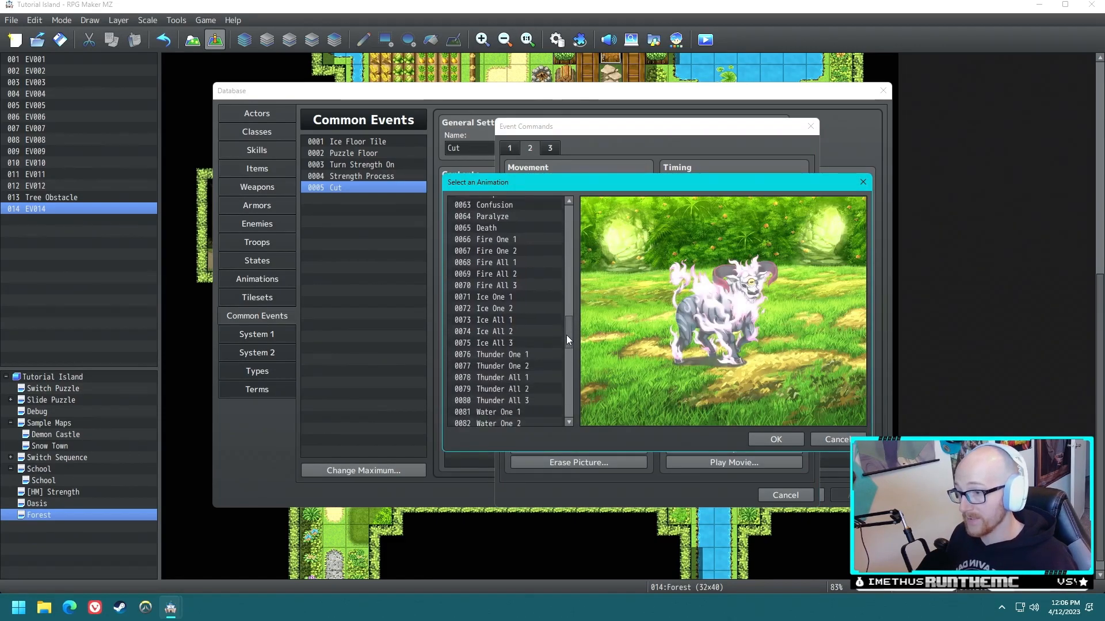
drag(568, 345, 568, 236)
click(511, 213)
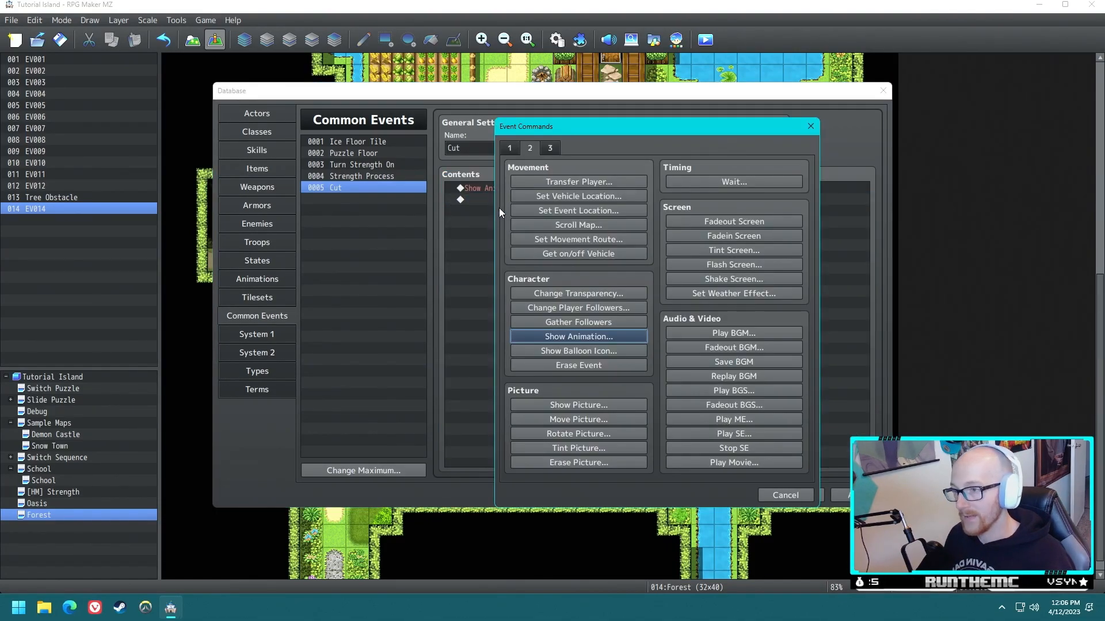
click(785, 495)
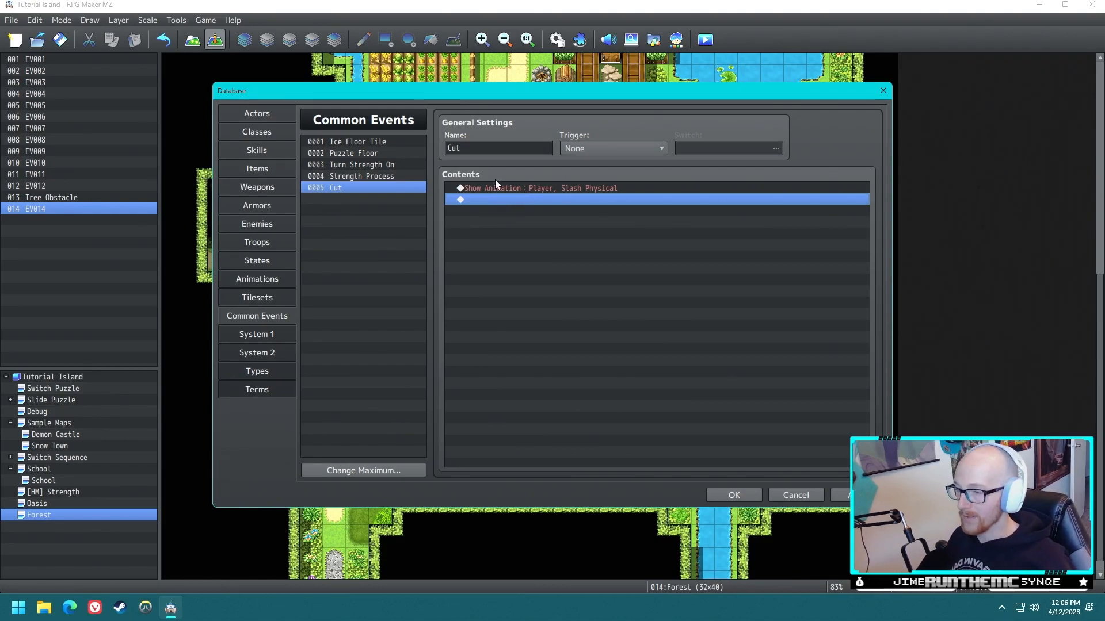
- Add a Set Movement Route for This Event to the Cut common event, starting with opacity 200 and a 15-frame wait
double_click(517, 200)
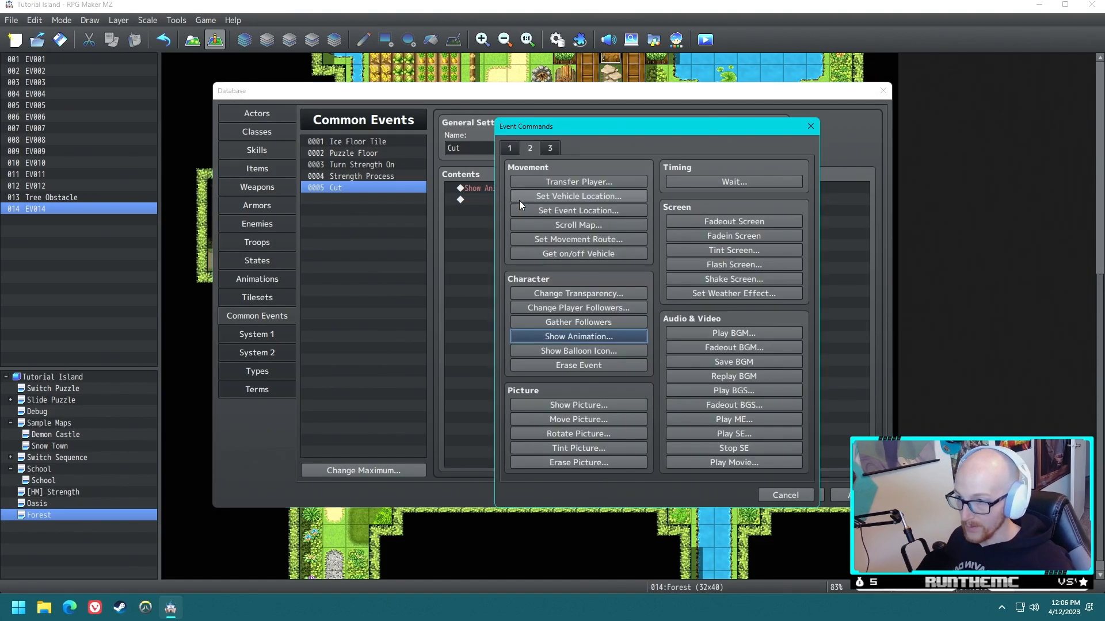
click(582, 238)
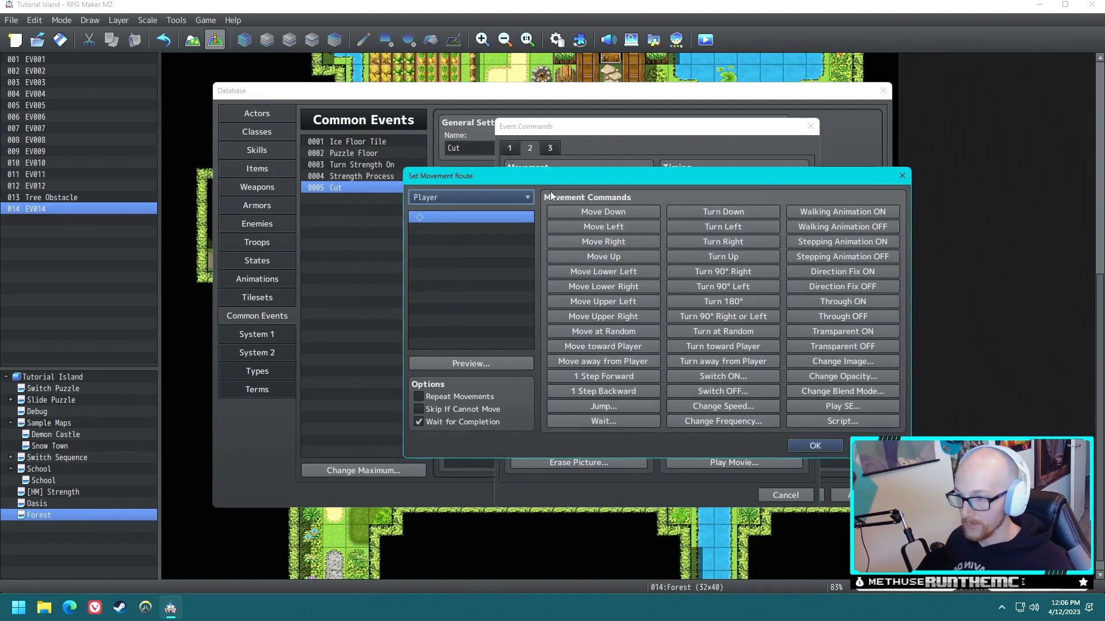
click(472, 198)
click(434, 227)
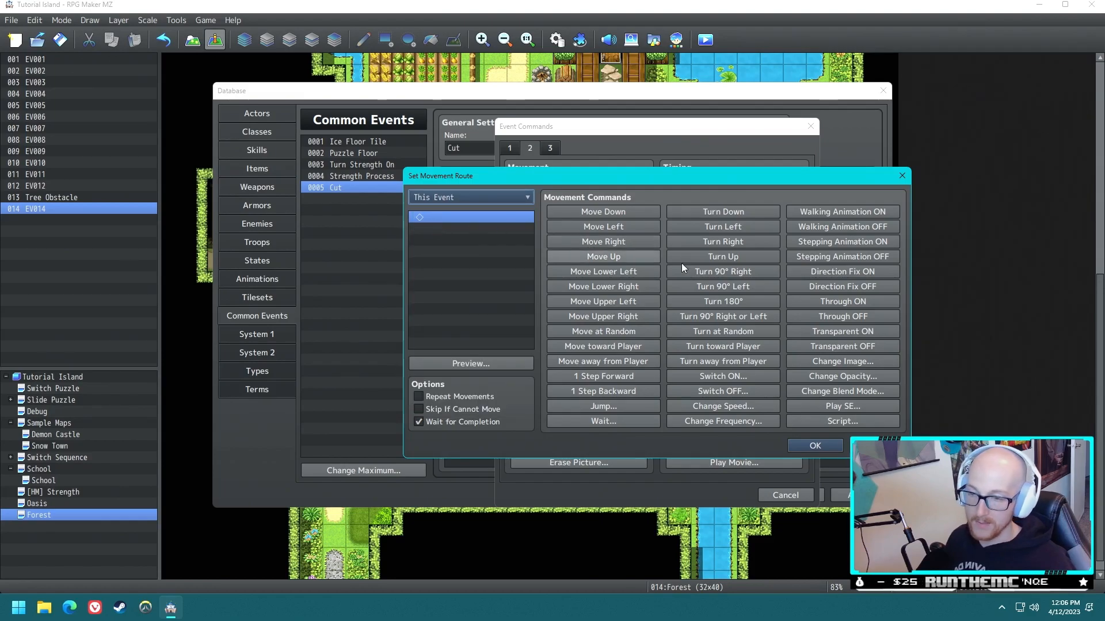
click(842, 374)
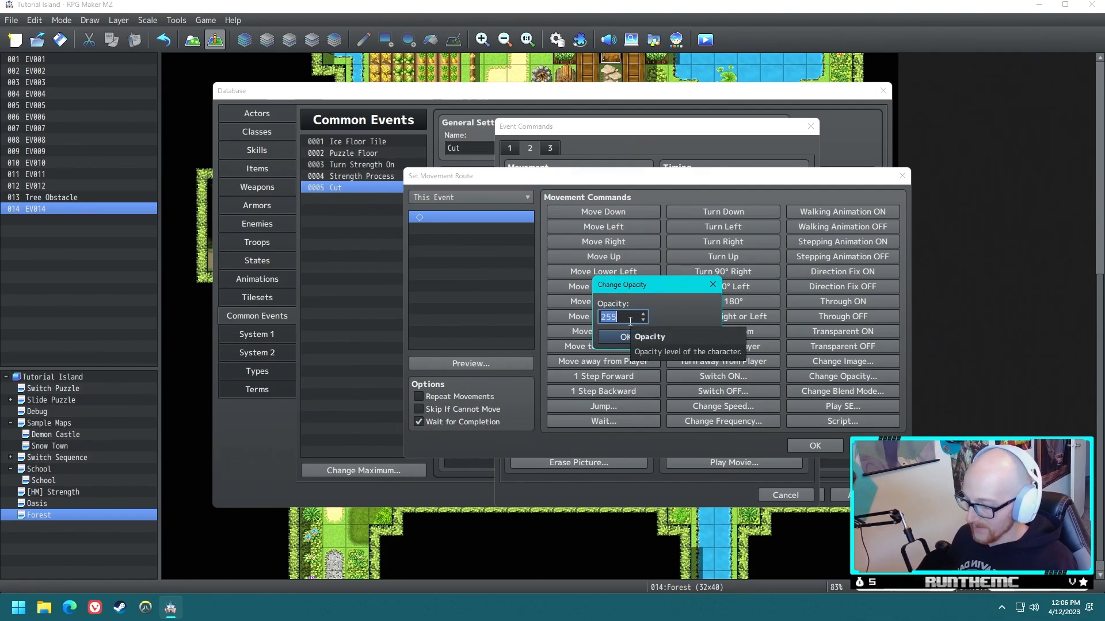
text(200)
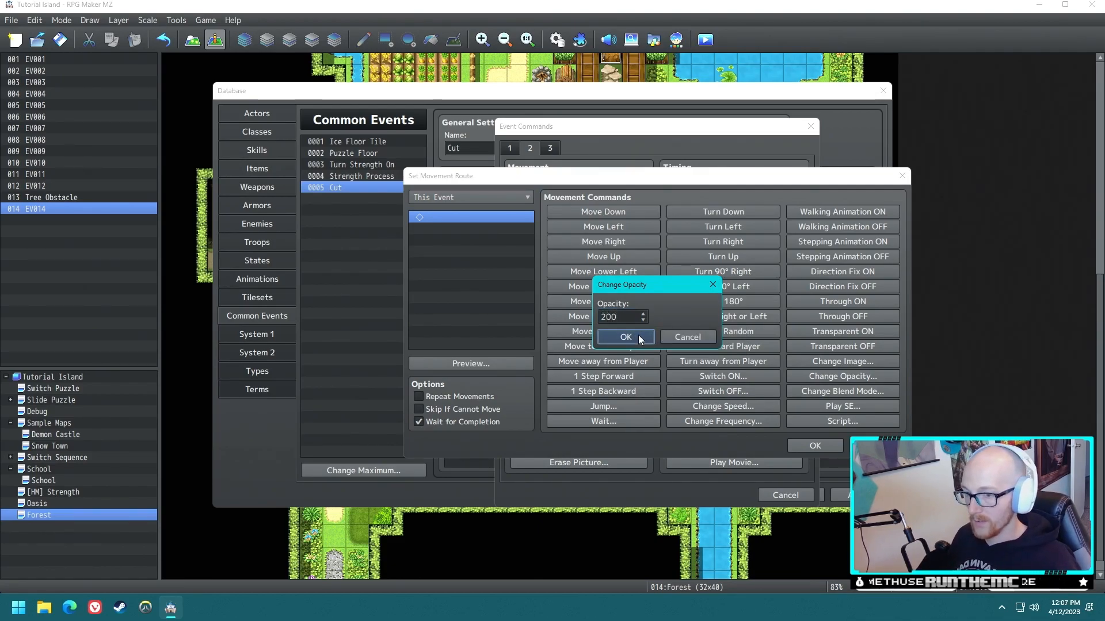
click(638, 335)
click(606, 421)
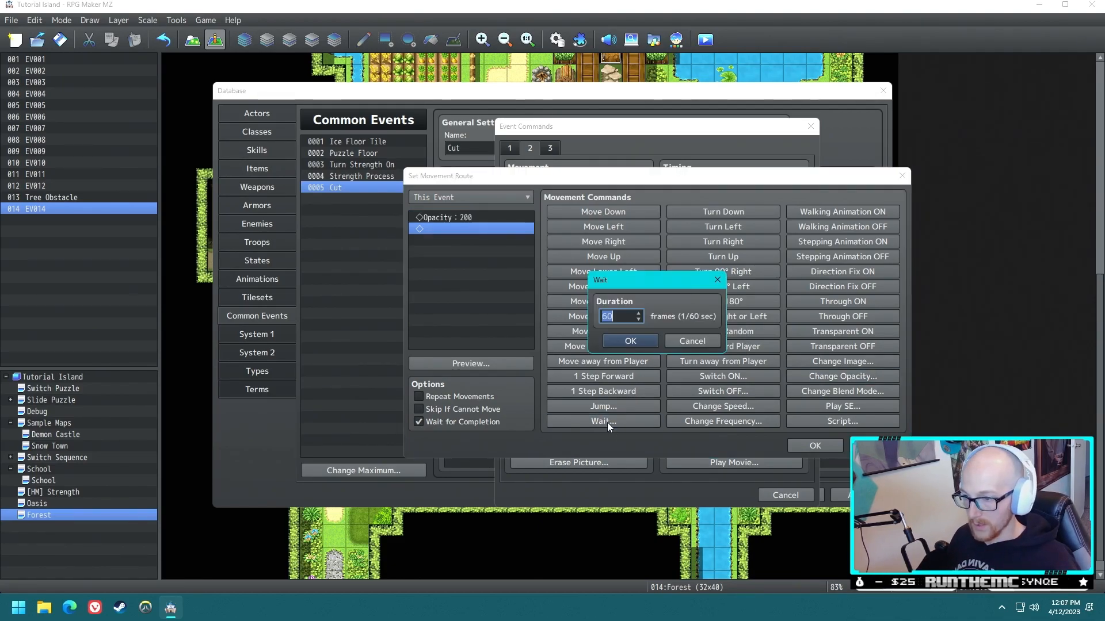
click(613, 340)
- Continue the fade route with opacity 150, 100, 50 and 0, separated by 15-frame waits, and accept it
click(475, 217)
key(ctrl+c)
click(473, 241)
key(ctrl+v)
double_click(473, 241)
text(15)
text(15)
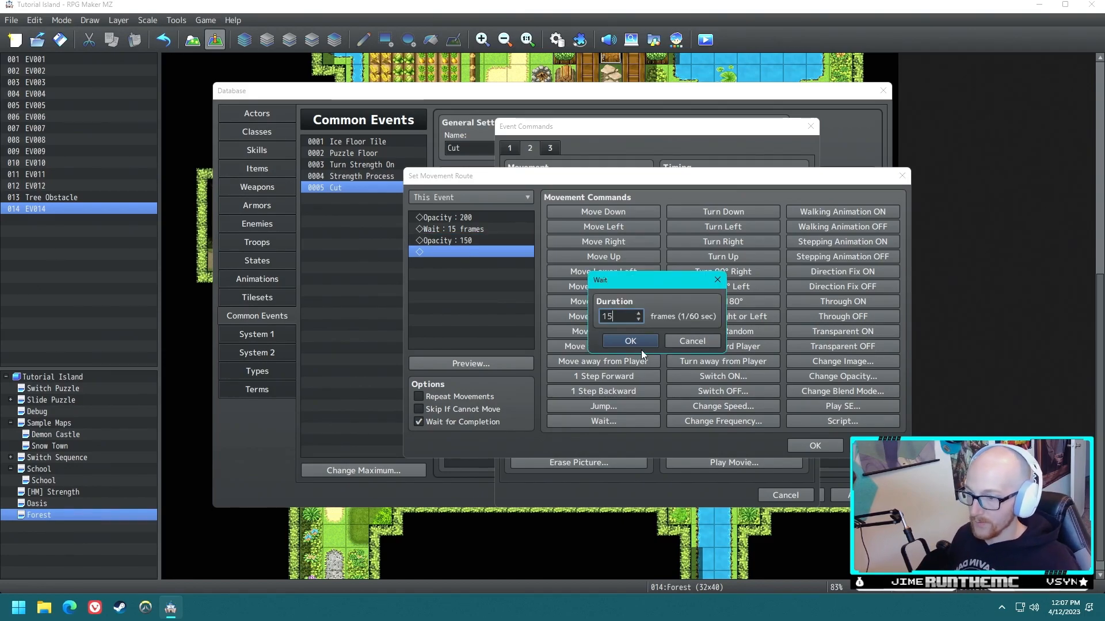
click(633, 339)
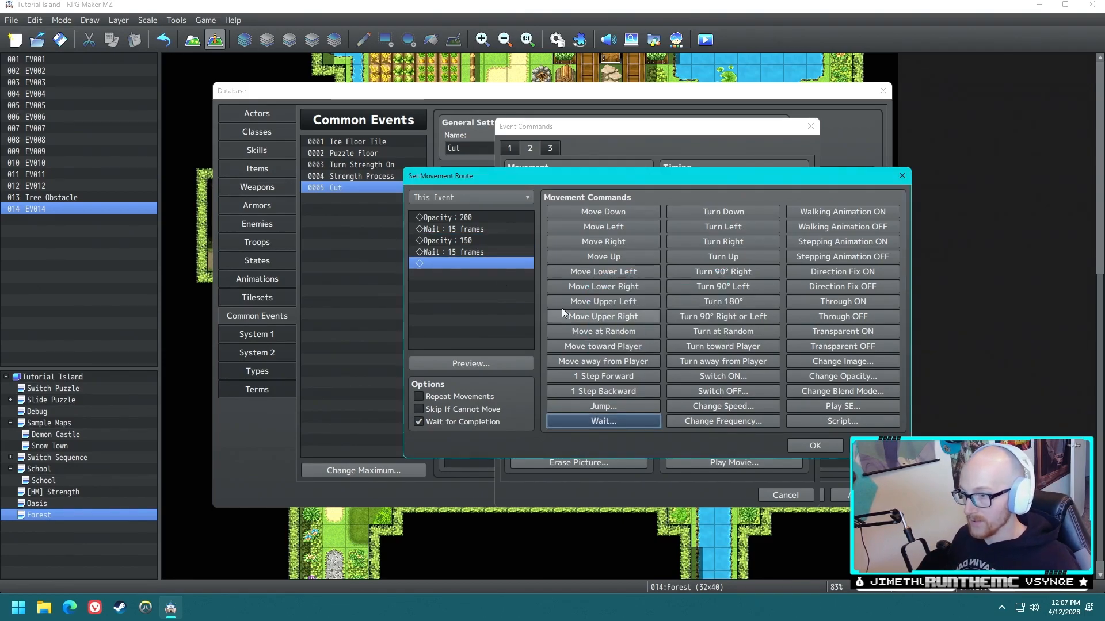
click(476, 262)
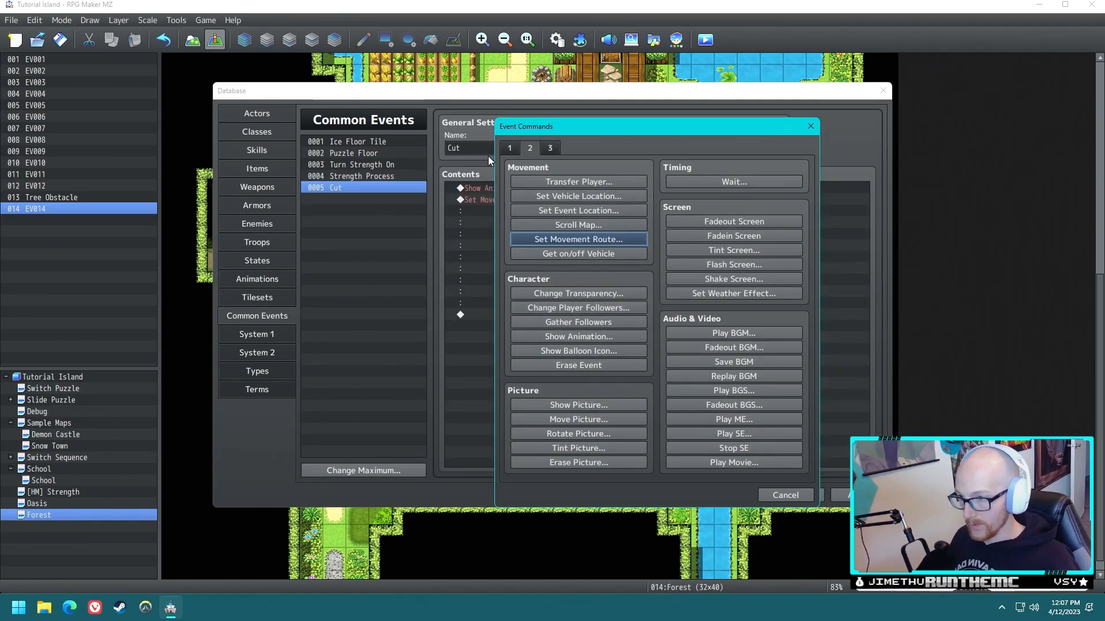
- Add a Control Self Switch command that turns self switch A ON at the end of the Cut common event
click(516, 148)
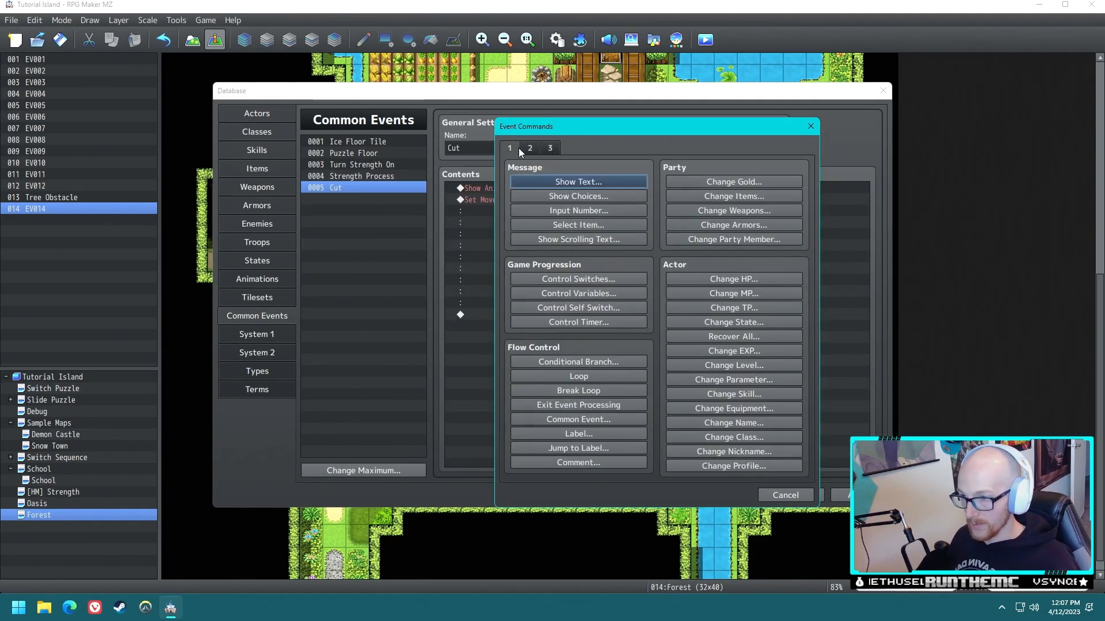
click(603, 307)
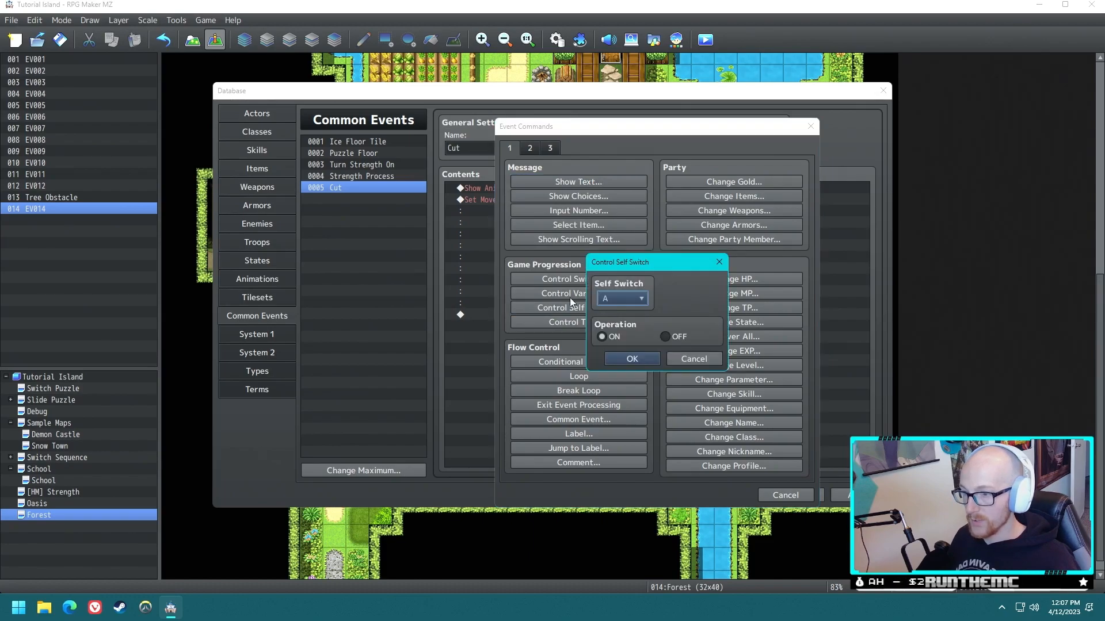
click(650, 357)
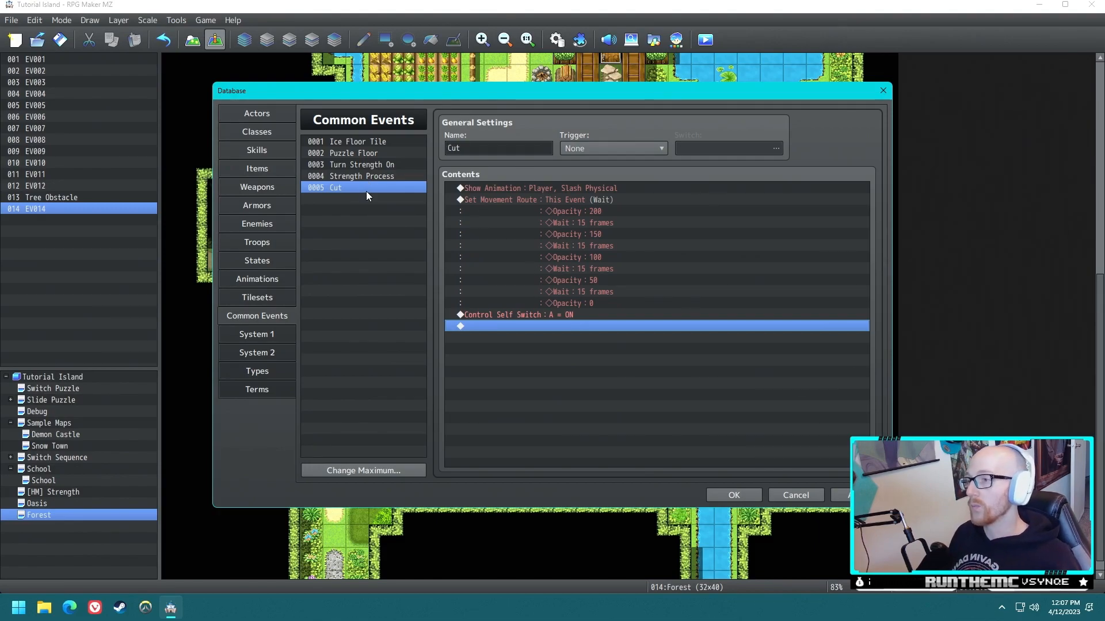
- Review the Cut common event's name and command list, and accept the database changes
key(Tab)
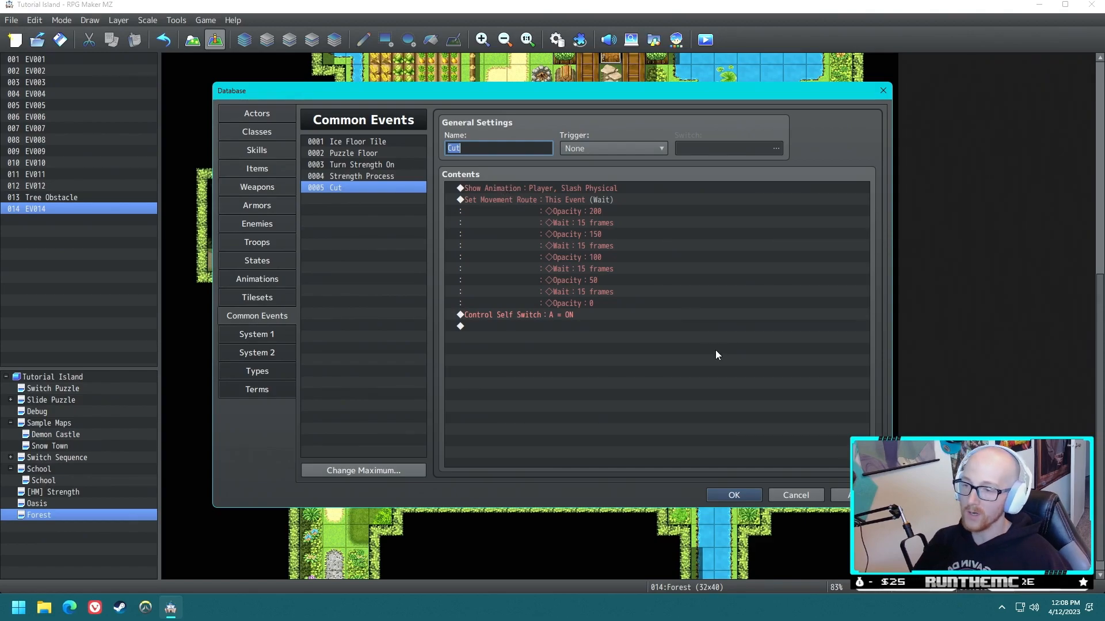
click(489, 152)
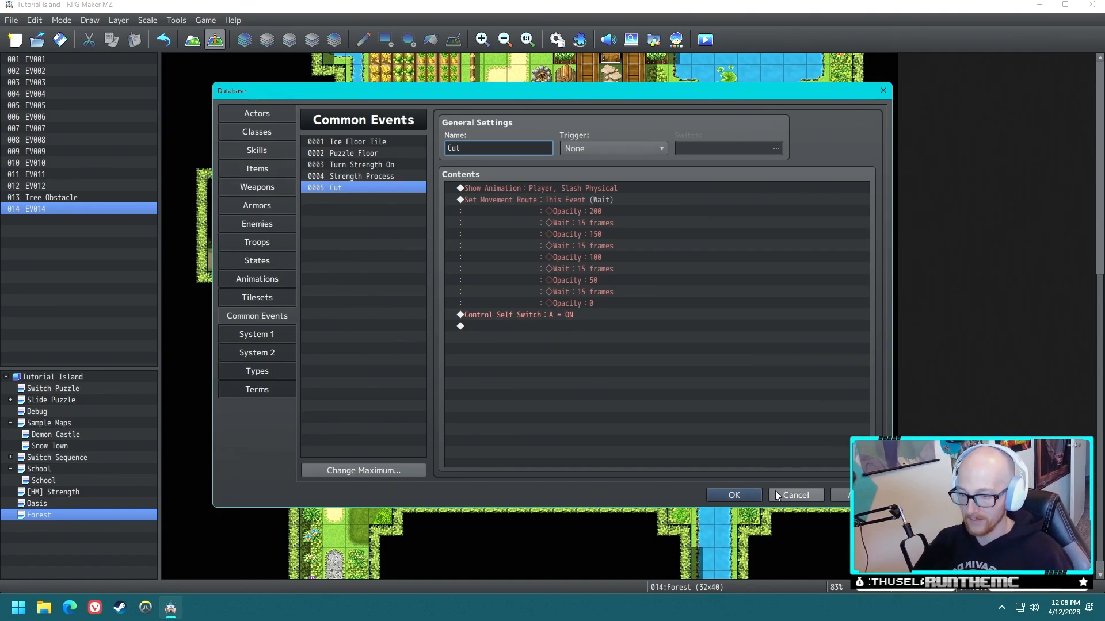
click(551, 305)
click(541, 313)
click(507, 188)
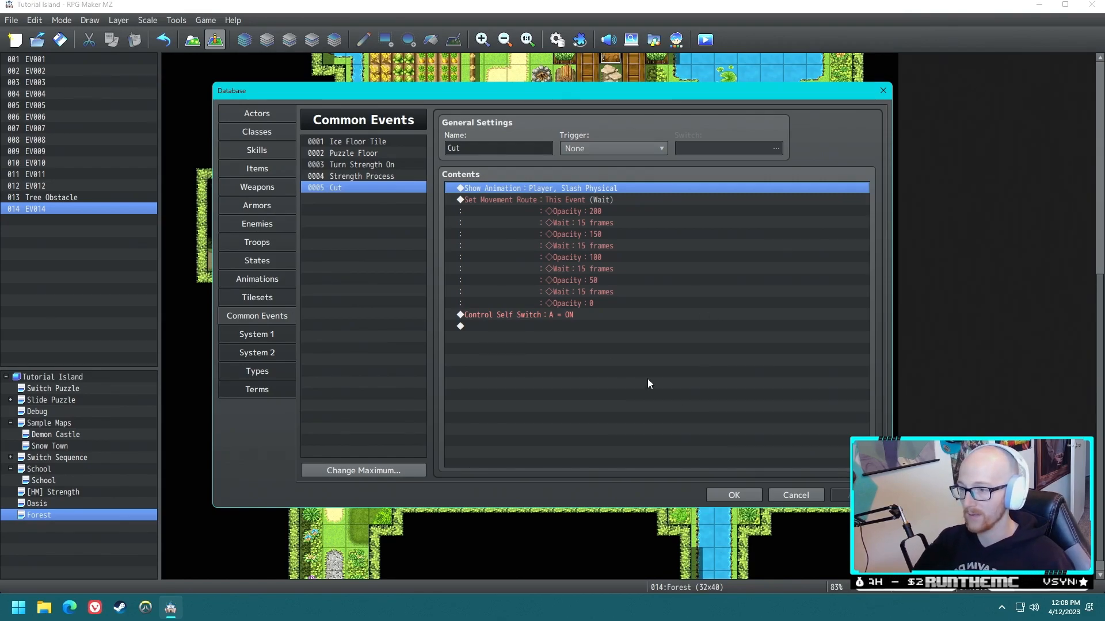
click(544, 200)
click(523, 315)
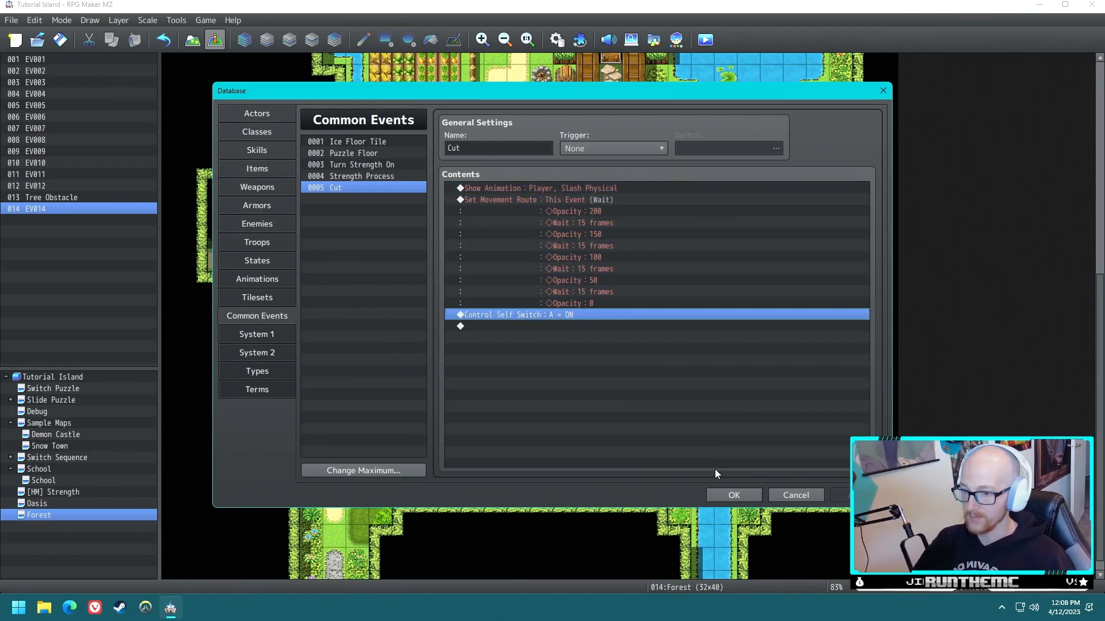
click(734, 495)
- Add a second page to the Tree Obstacle event, conditioned on Self Switch A
double_click(492, 152)
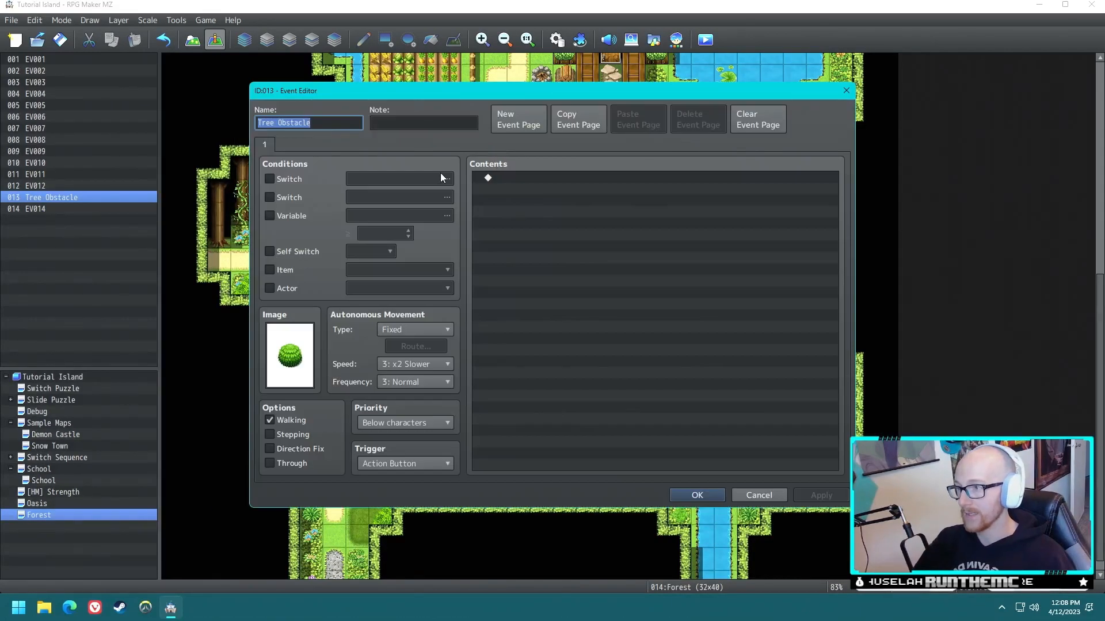
click(505, 119)
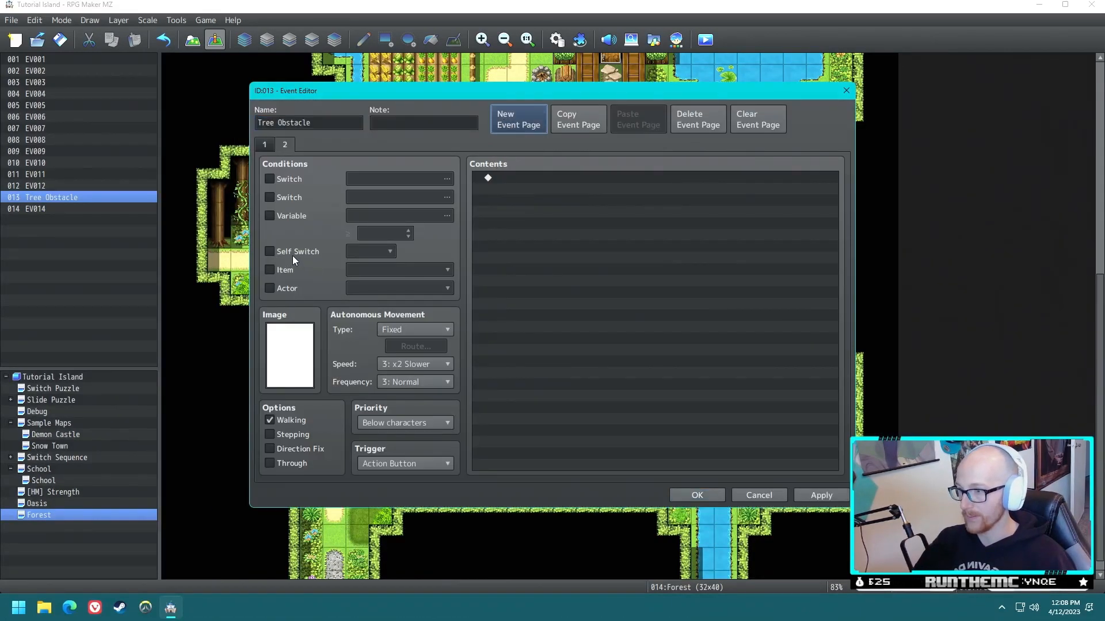
click(296, 253)
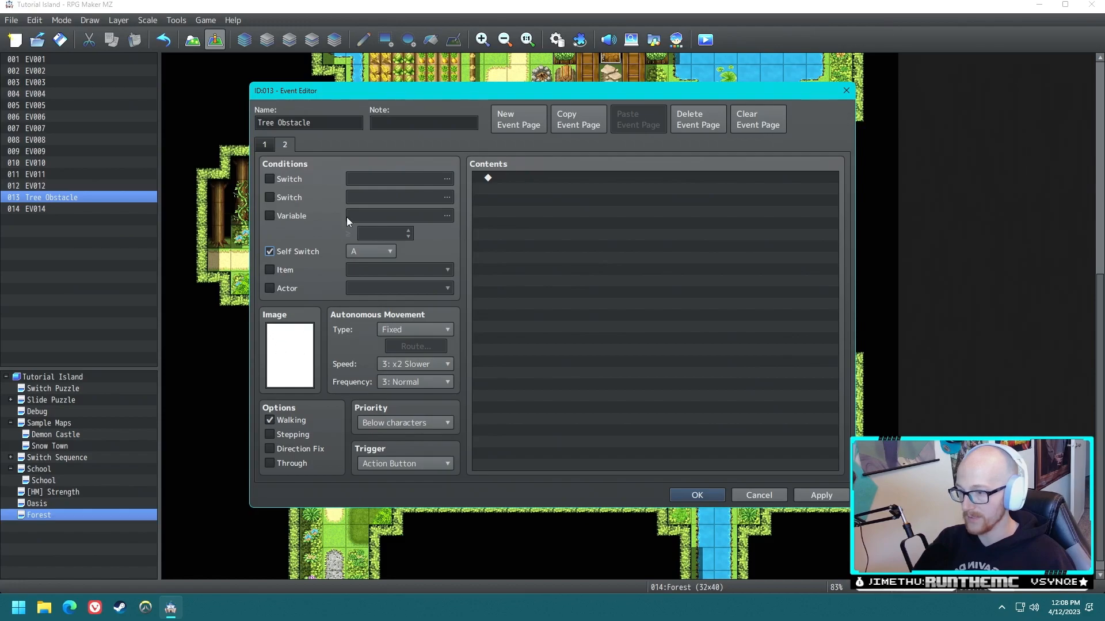
- Set the priority of the Tree Obstacle event's first page to Same as characters
click(265, 144)
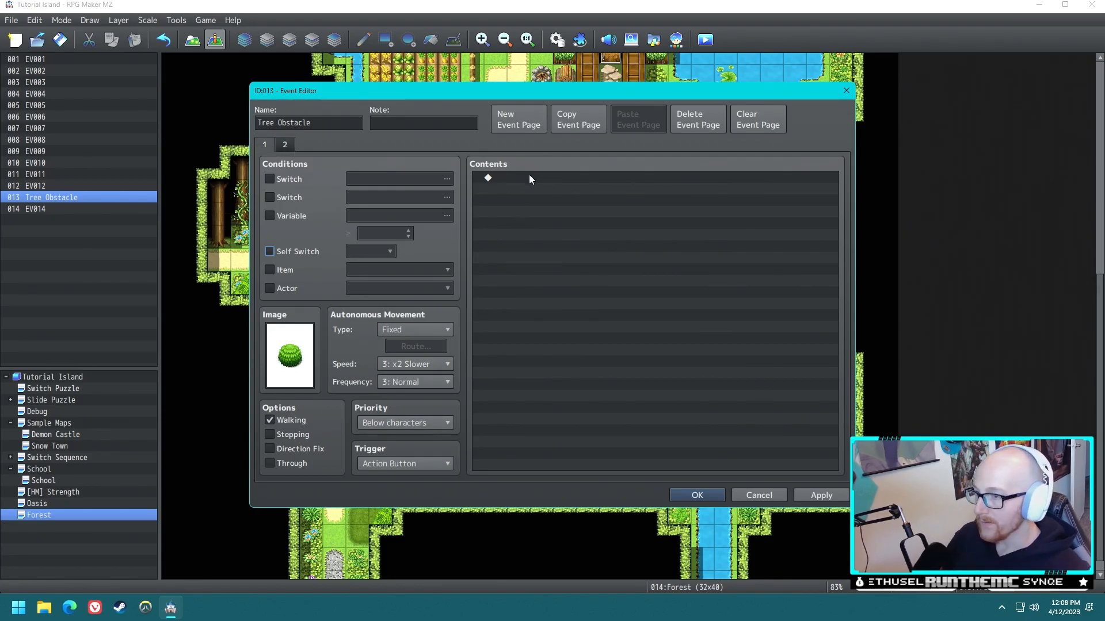
click(514, 178)
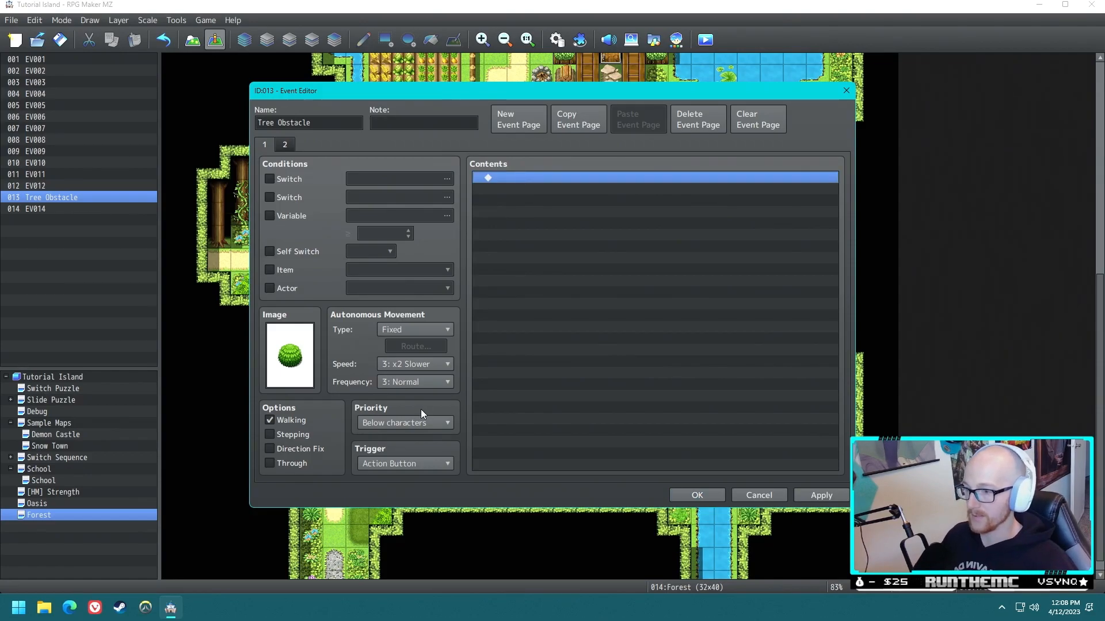
click(395, 422)
click(396, 450)
- Begin a conditional branch in the first page's contents that checks actor 0001 Reid
double_click(517, 176)
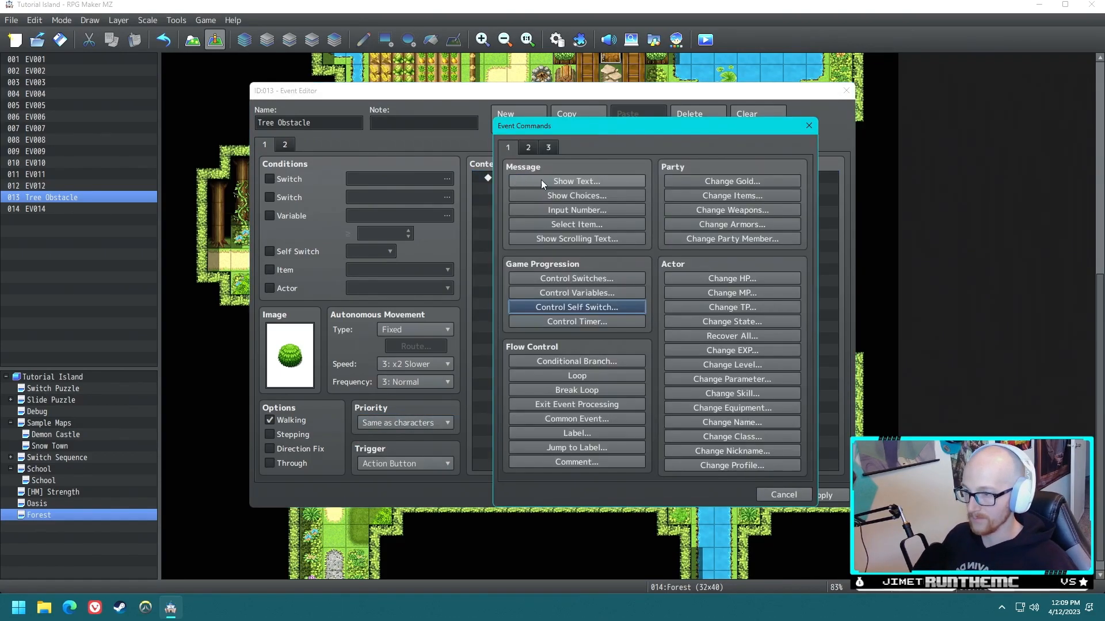
click(579, 182)
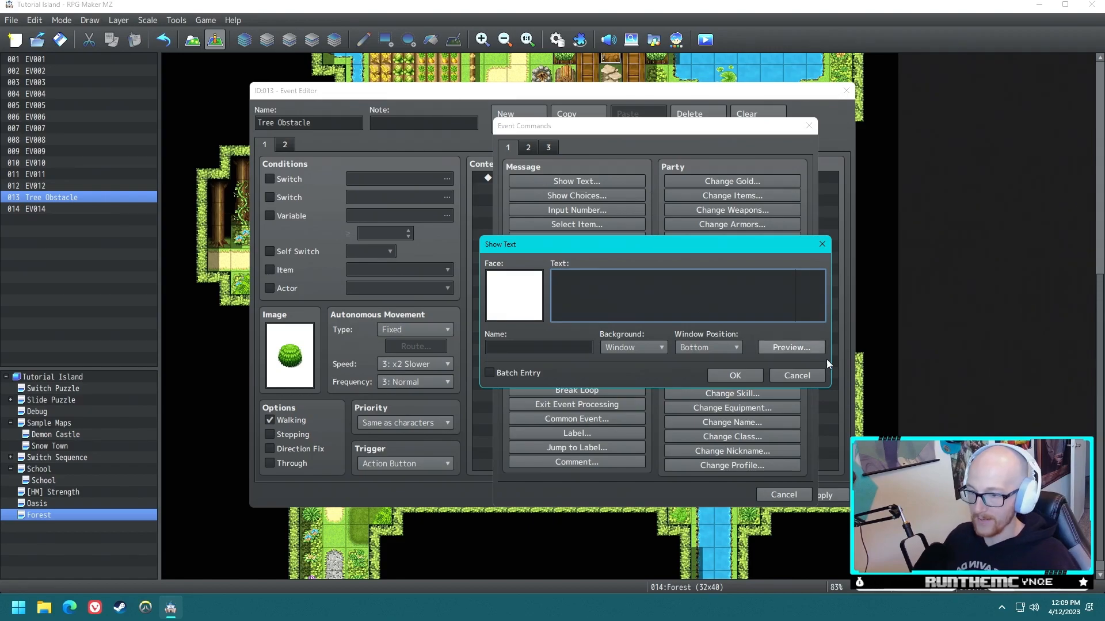
click(796, 371)
click(594, 360)
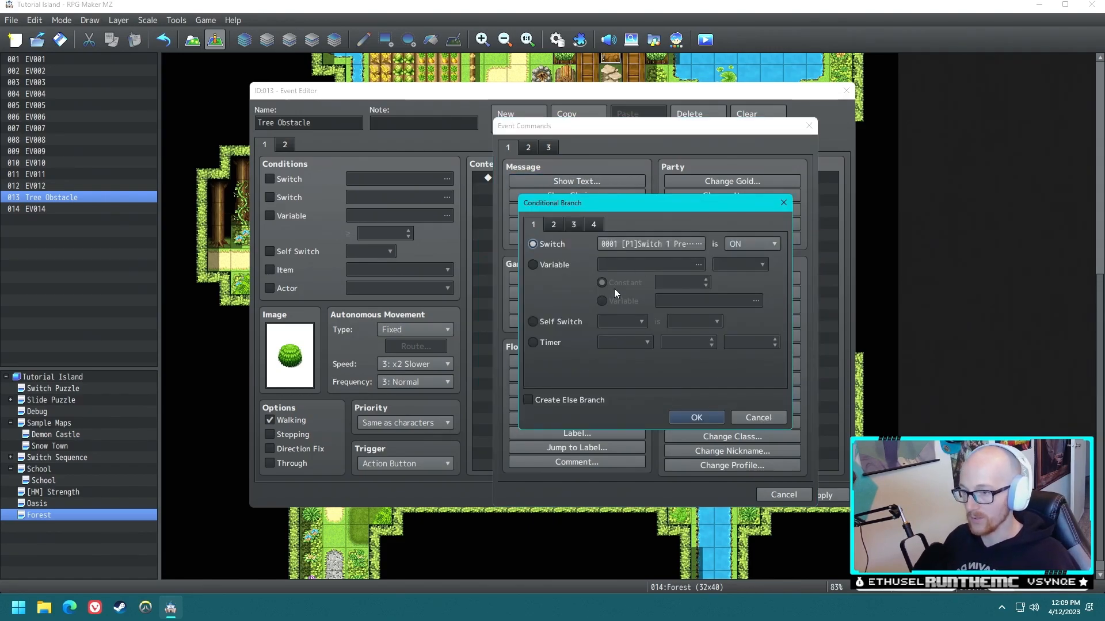
click(554, 224)
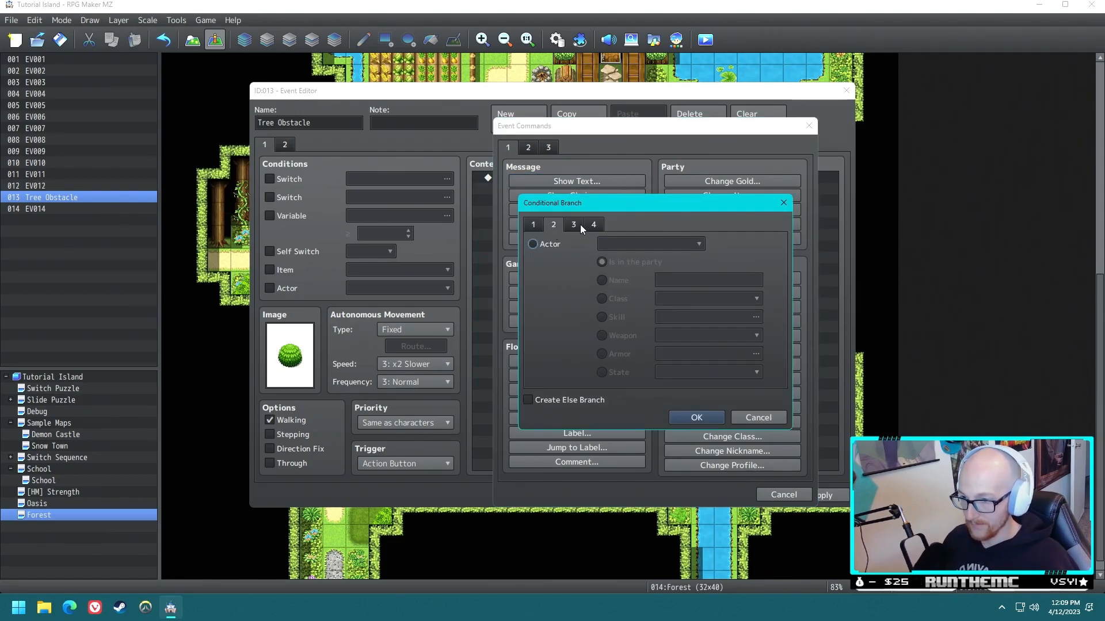
click(533, 244)
click(640, 243)
click(633, 254)
- Make the branch condition the 0005 Cut skill, include an Else branch, and add it to the event
click(623, 318)
click(702, 322)
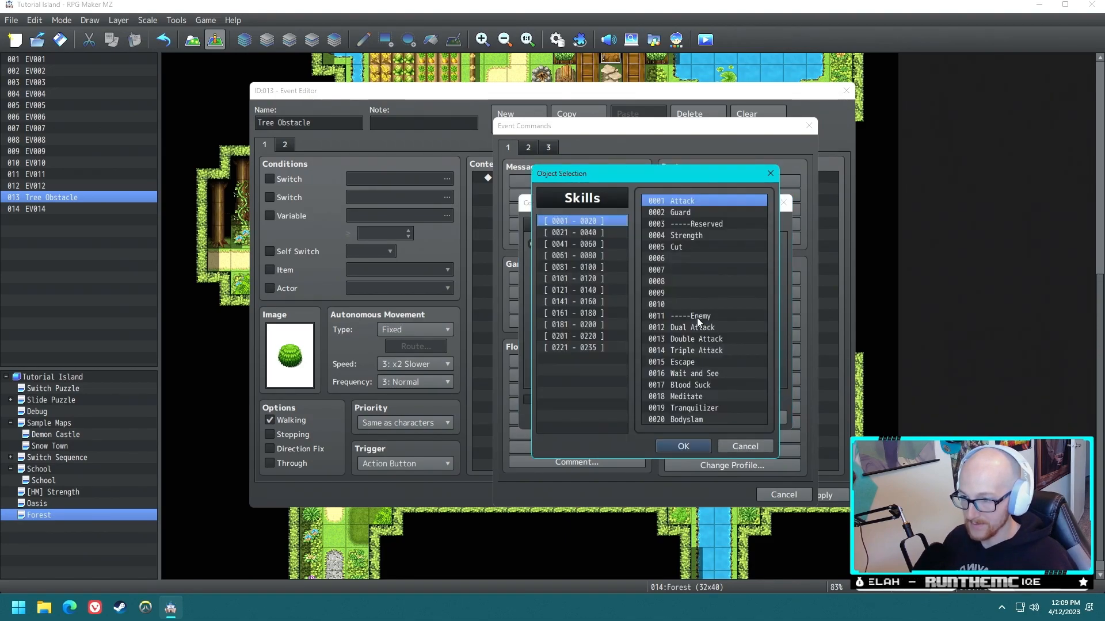
click(682, 250)
click(683, 446)
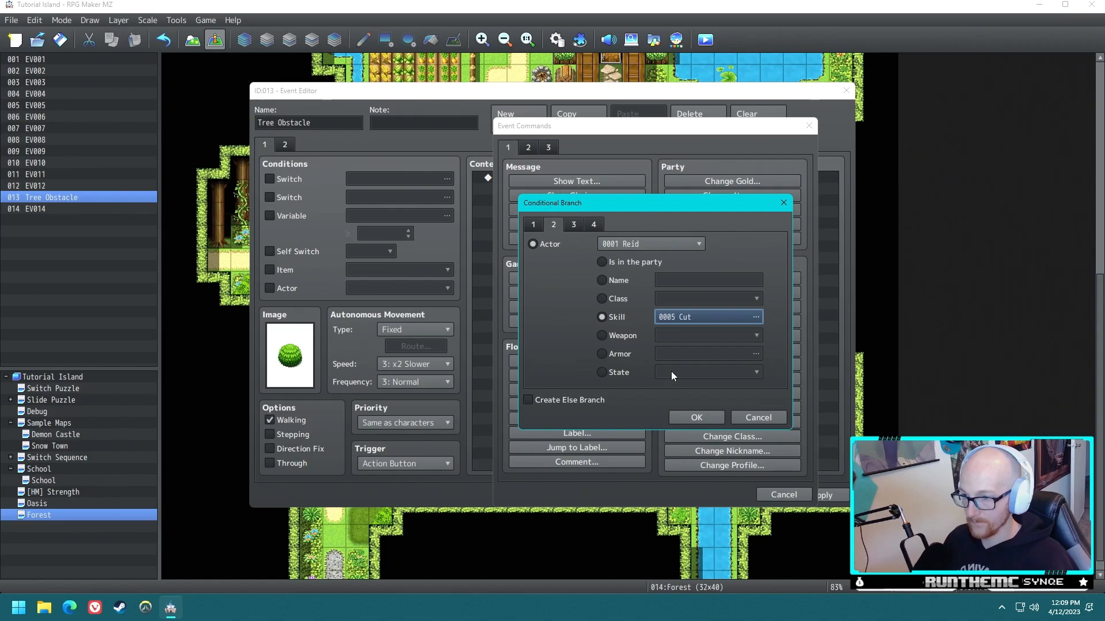
click(528, 399)
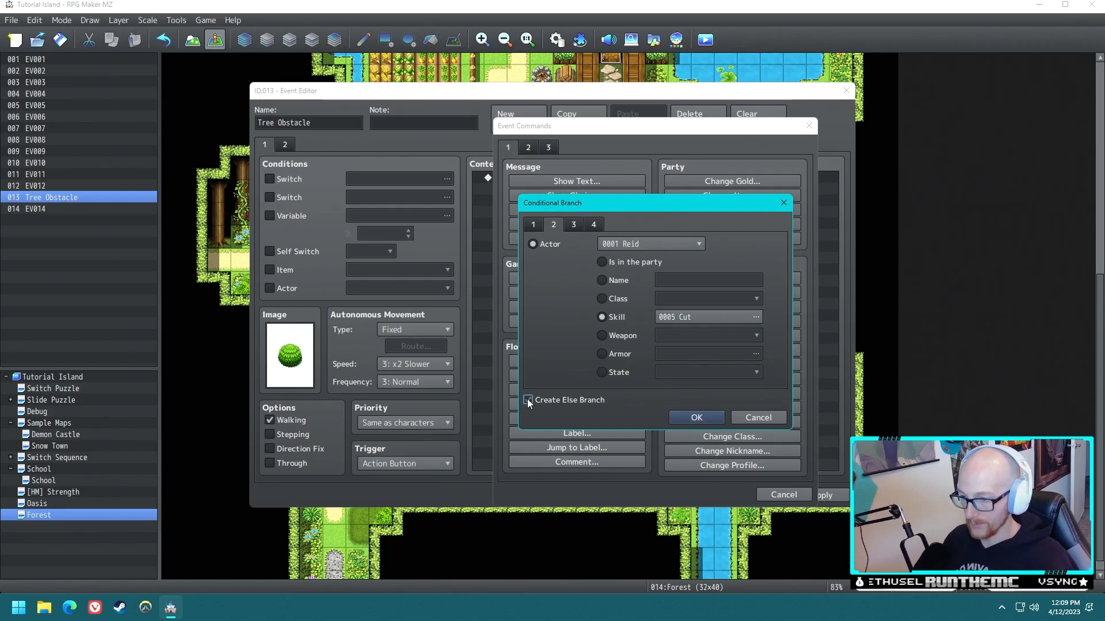
click(697, 419)
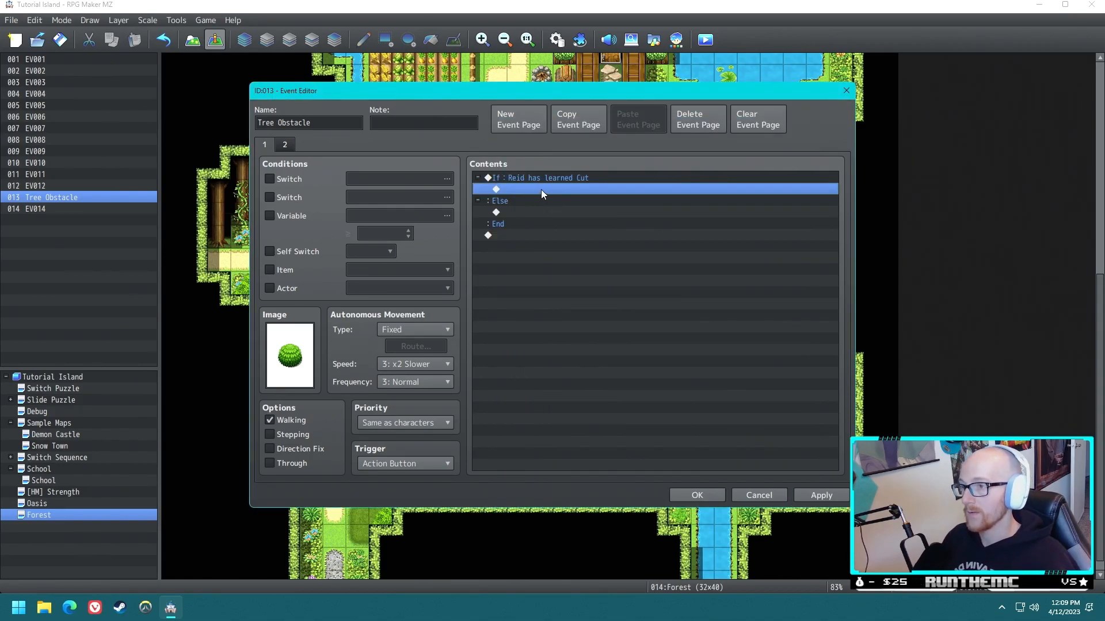
- Call the Cut common event inside the branch for when Reid has learned Cut
double_click(527, 188)
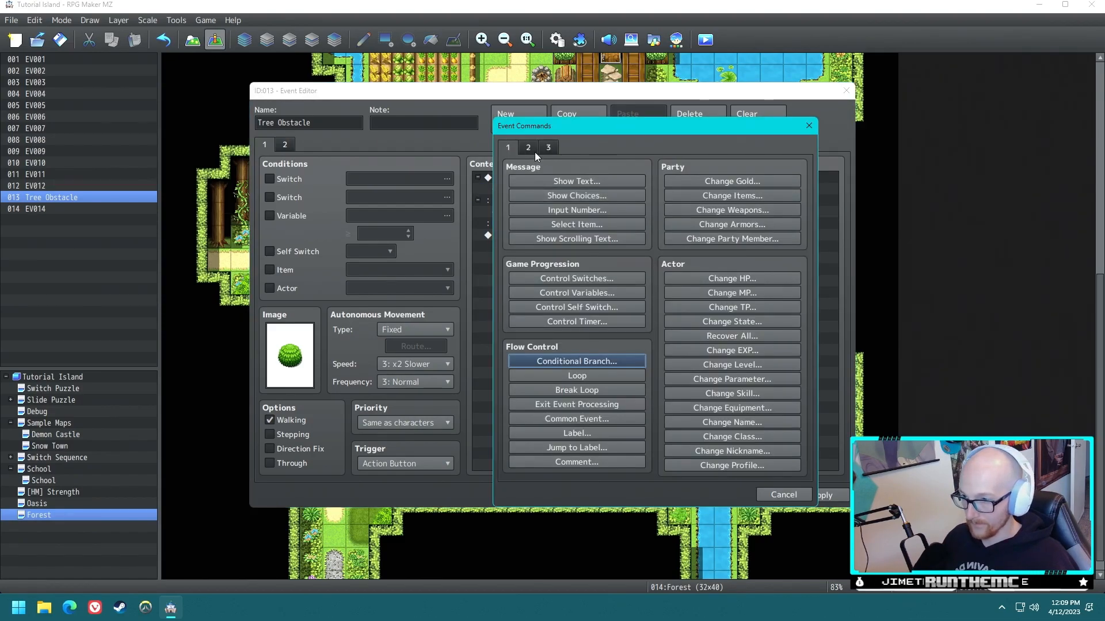
click(583, 420)
click(633, 317)
click(625, 384)
click(621, 335)
- Add an Else branch message beginning "This shrub looks like it" and accept the Tree Obstacle event after checking its second page
double_click(516, 223)
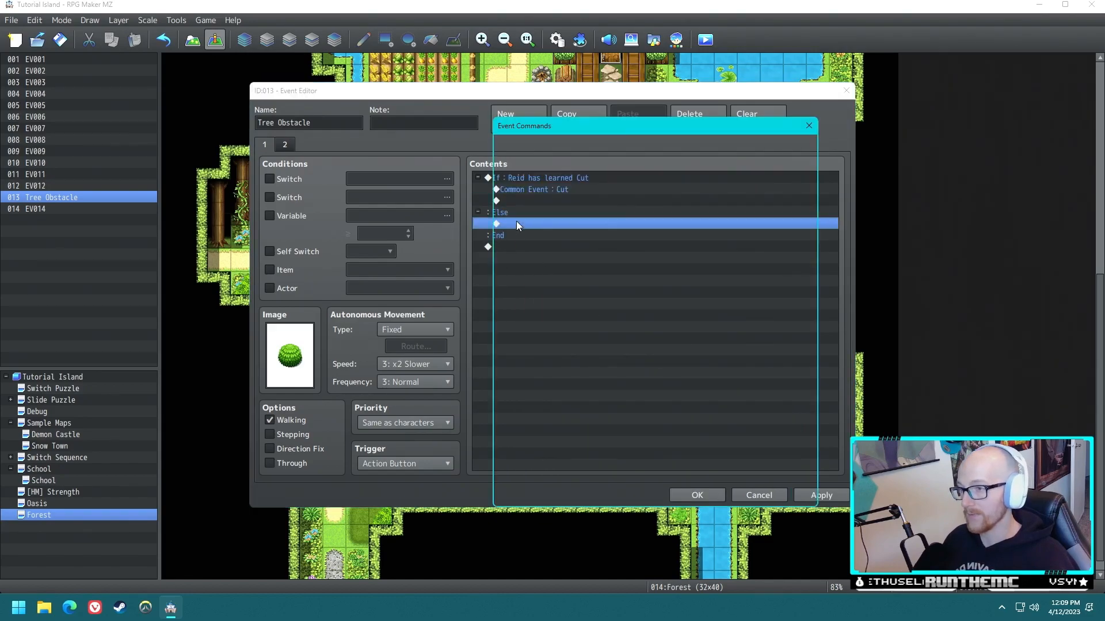
click(576, 182)
text(This)
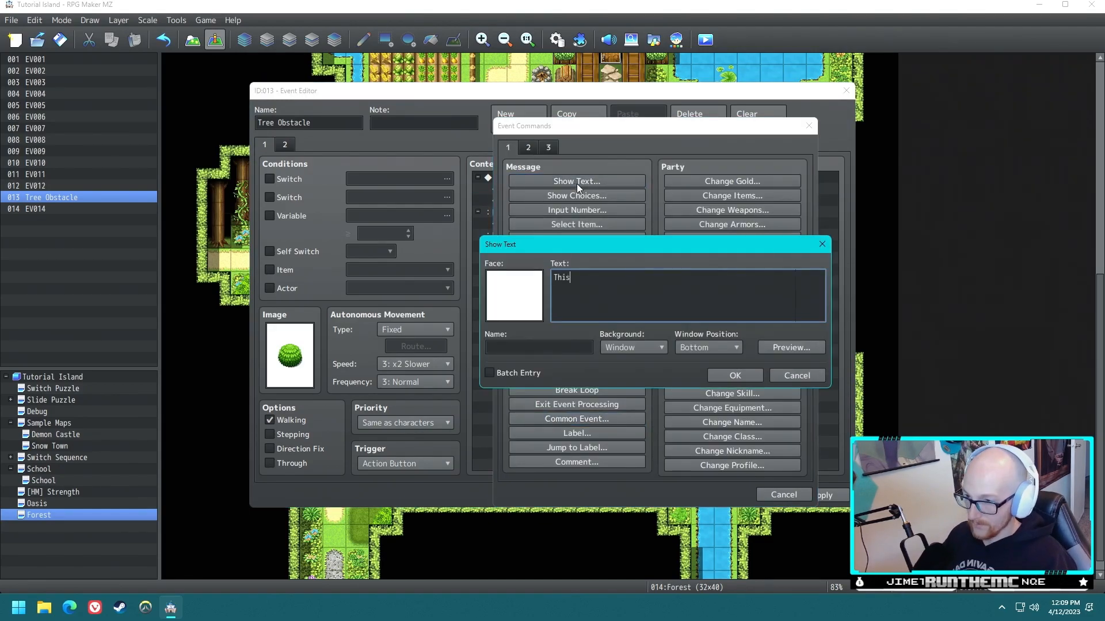
text( shrub )
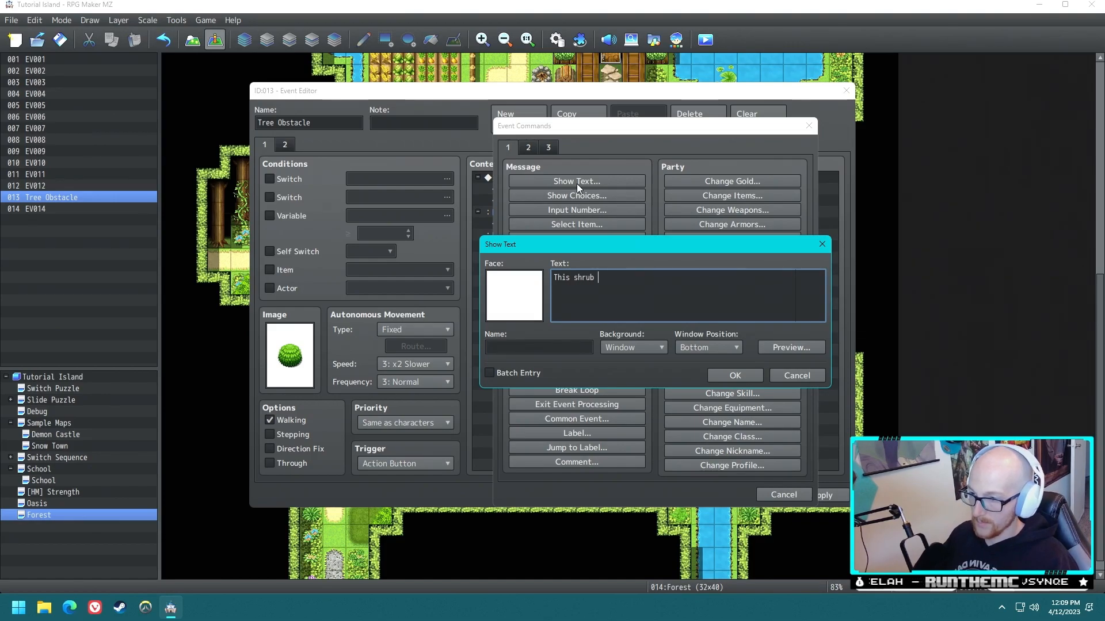
text(looks like t coul)
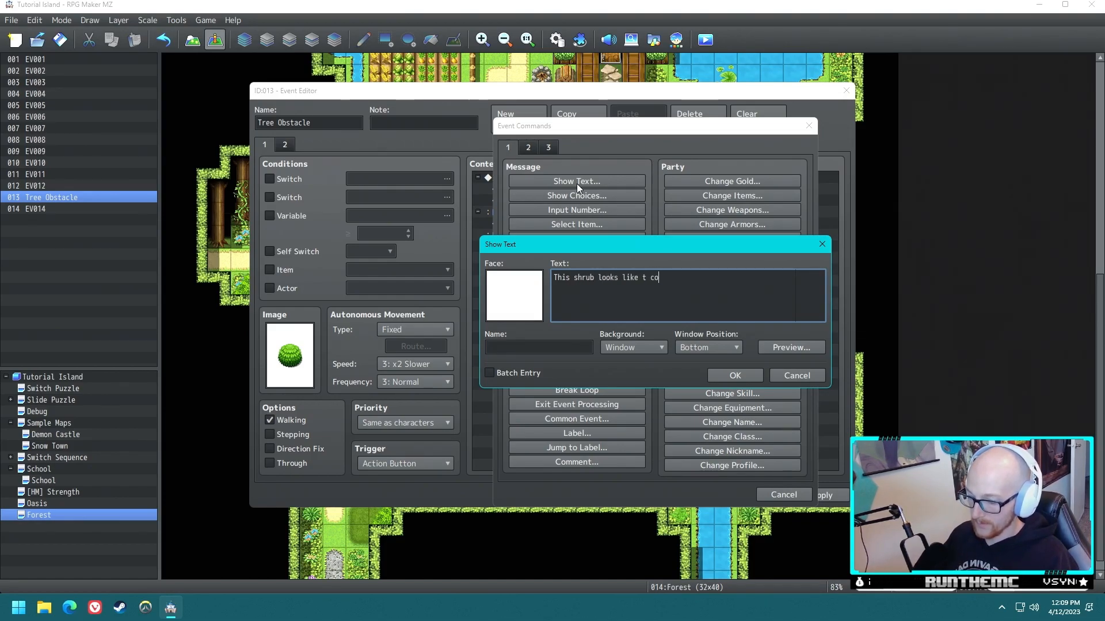
key(BackSpace)
key(BackSpace)
key(BackSpace)
key(BackSpace)
key(BackSpace)
key(BackSpace)
text(it co)
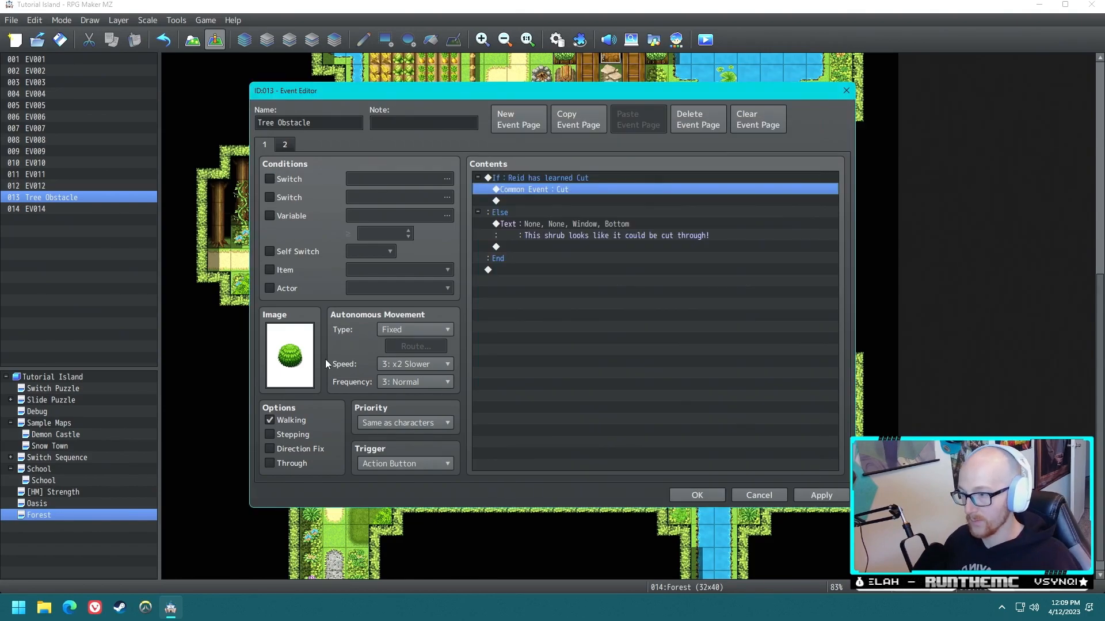
click(284, 145)
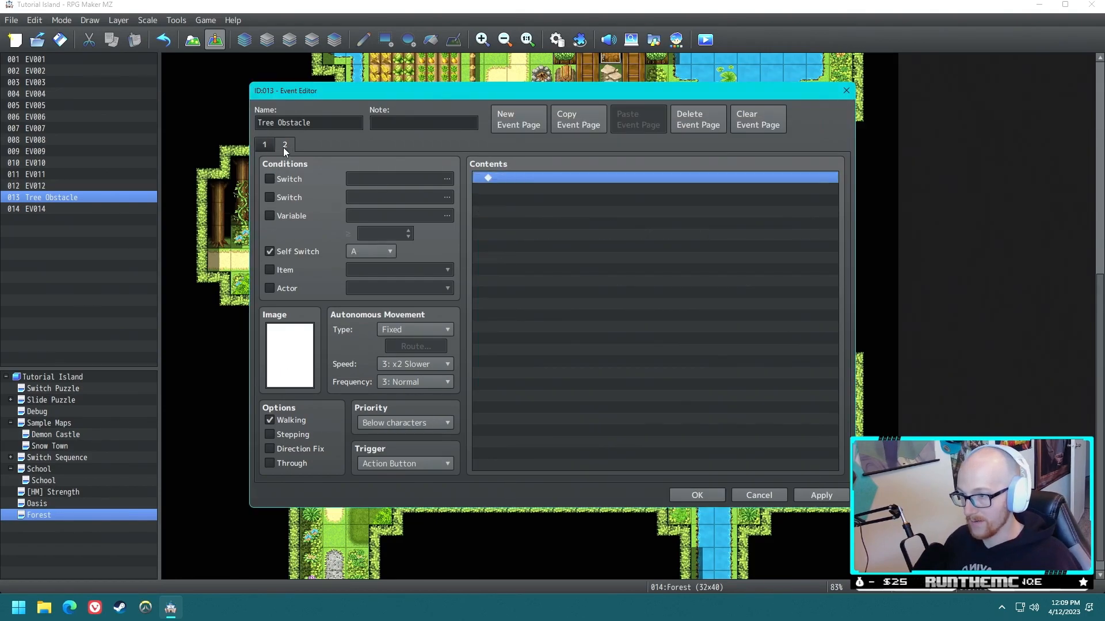
click(697, 496)
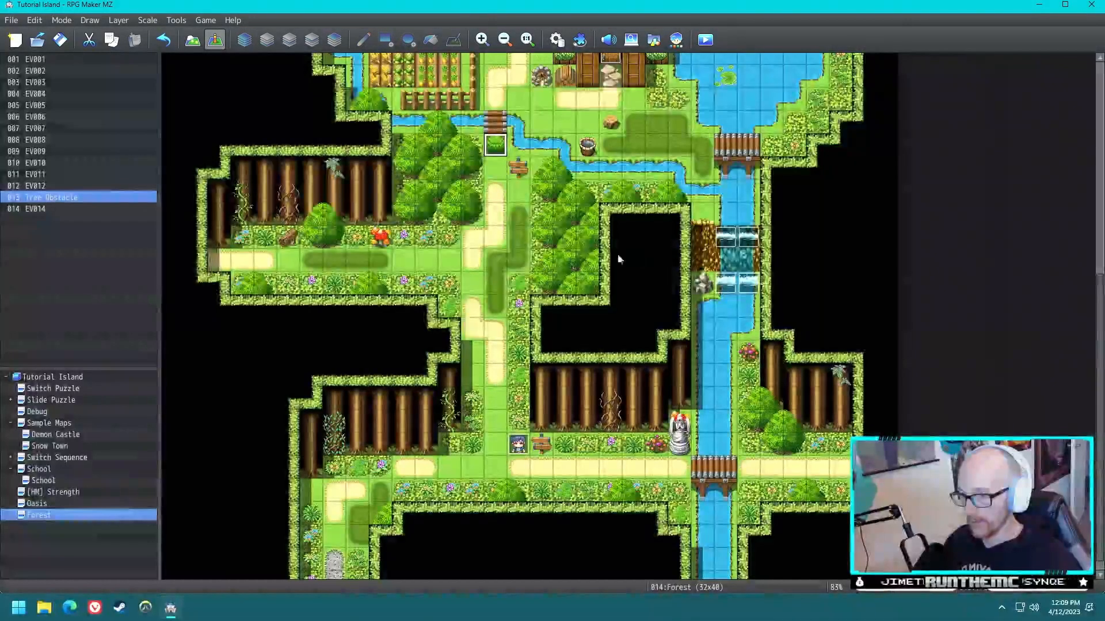
- Review the commands of the Cut common event and the second page of the Tree Obstacle event
click(557, 39)
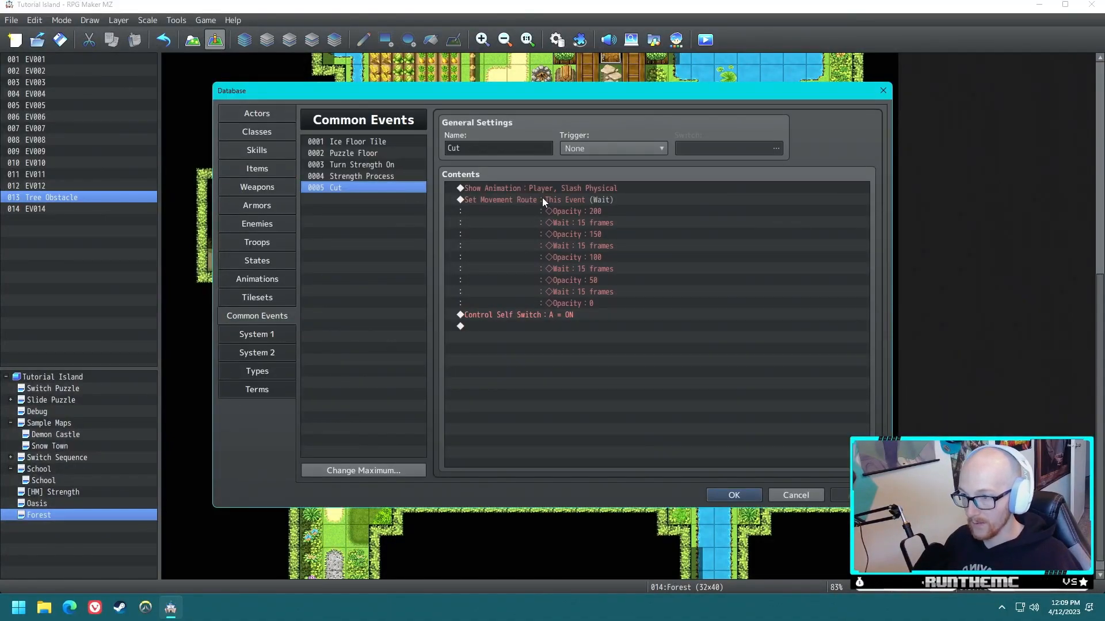
click(592, 203)
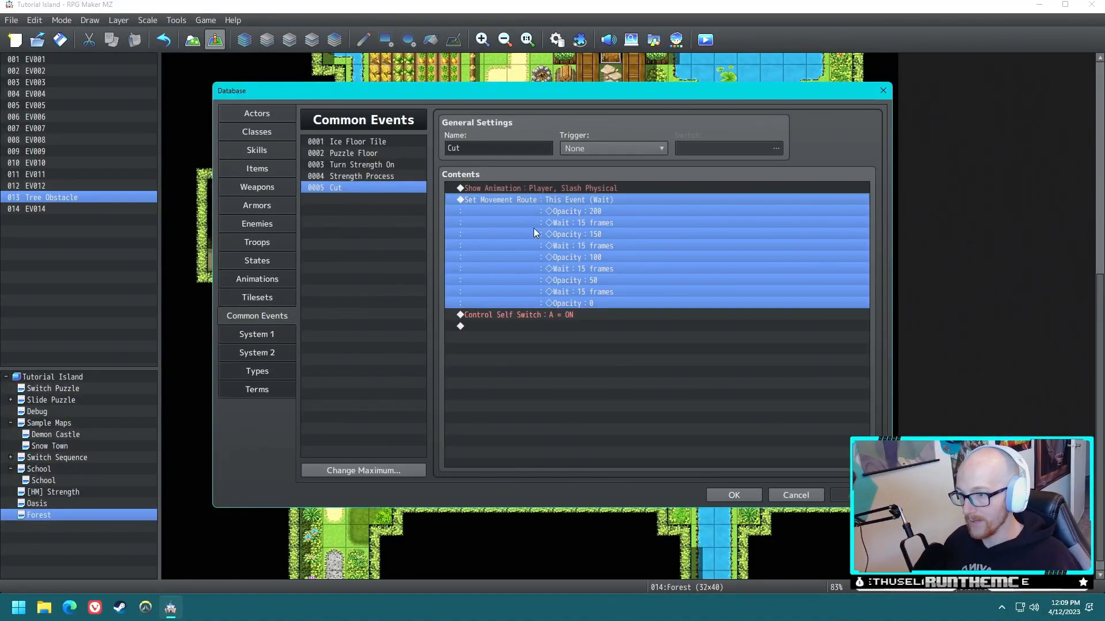
click(582, 189)
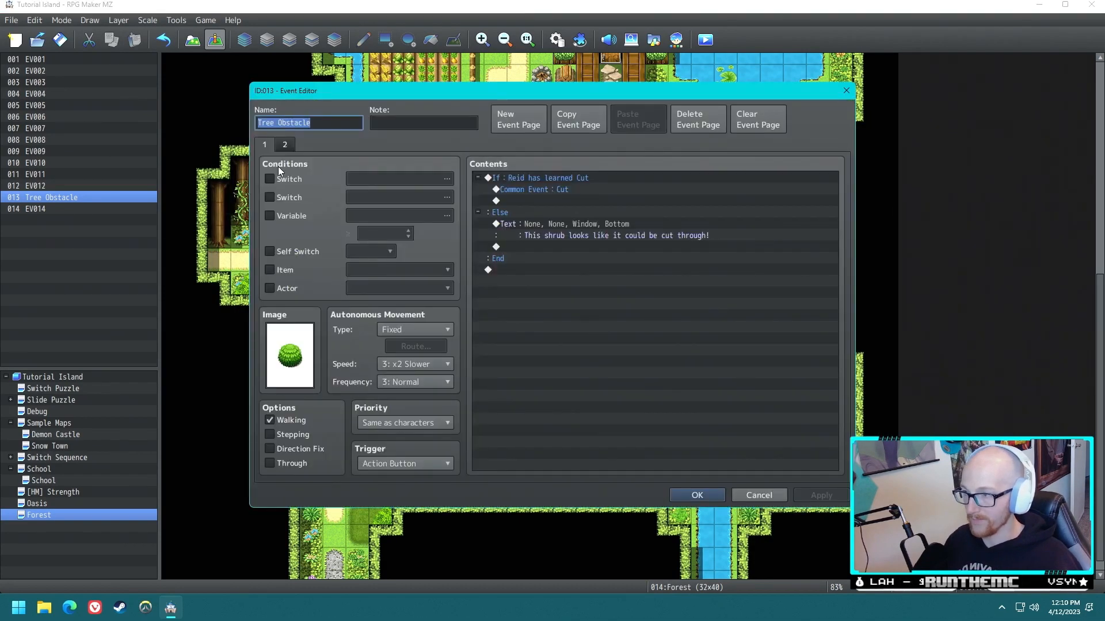
click(284, 144)
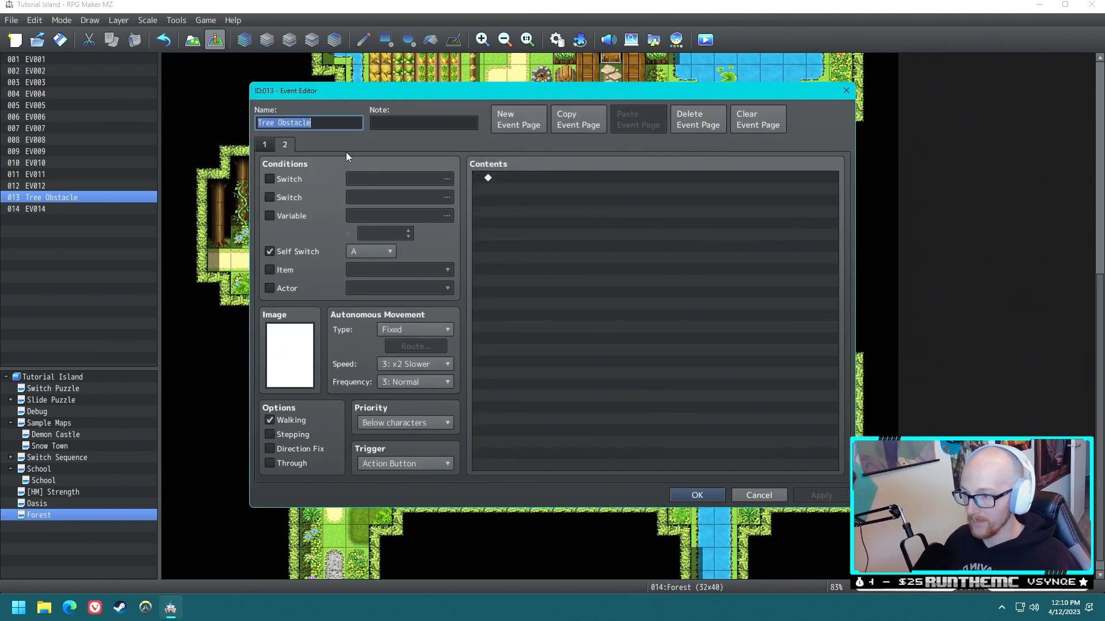
click(688, 496)
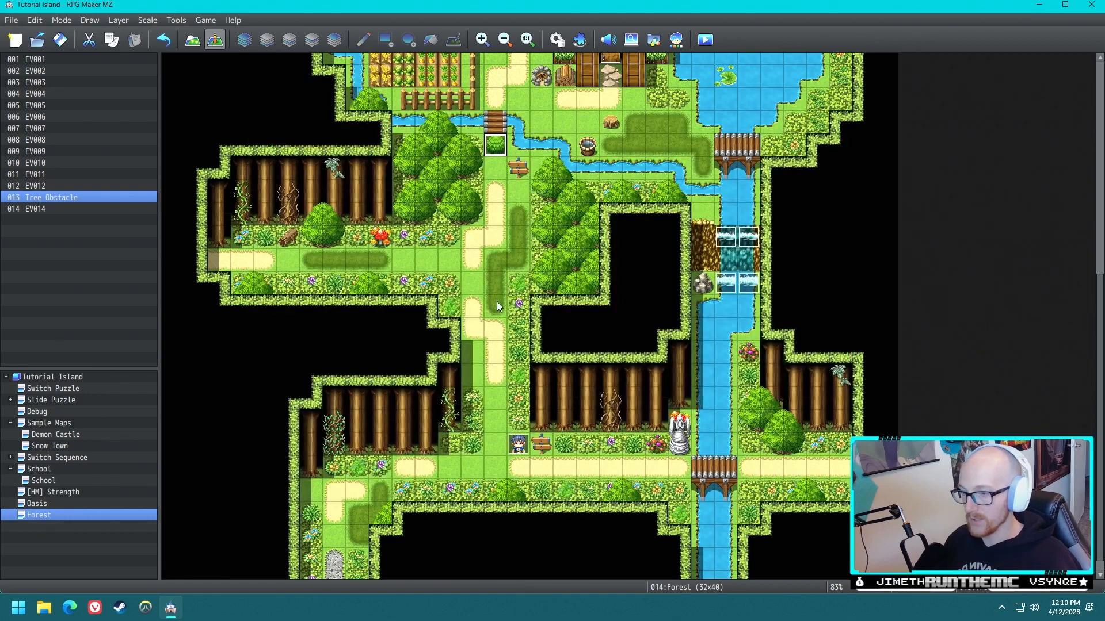
- Set the player's starting position on the Forest path a few tiles below the shrub
click(492, 237)
right_click(493, 238)
mouse_move(616, 410)
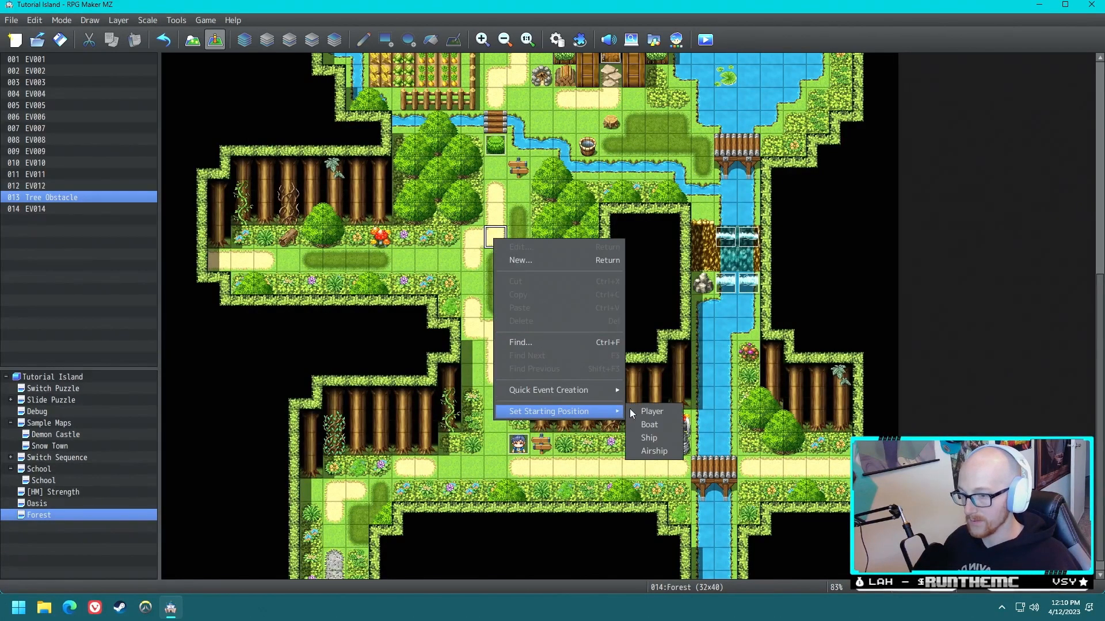
click(656, 414)
- In EV014's When Yes branch, add a Change Skill command that makes 0001 Reid learn 0005 Cut
double_click(518, 444)
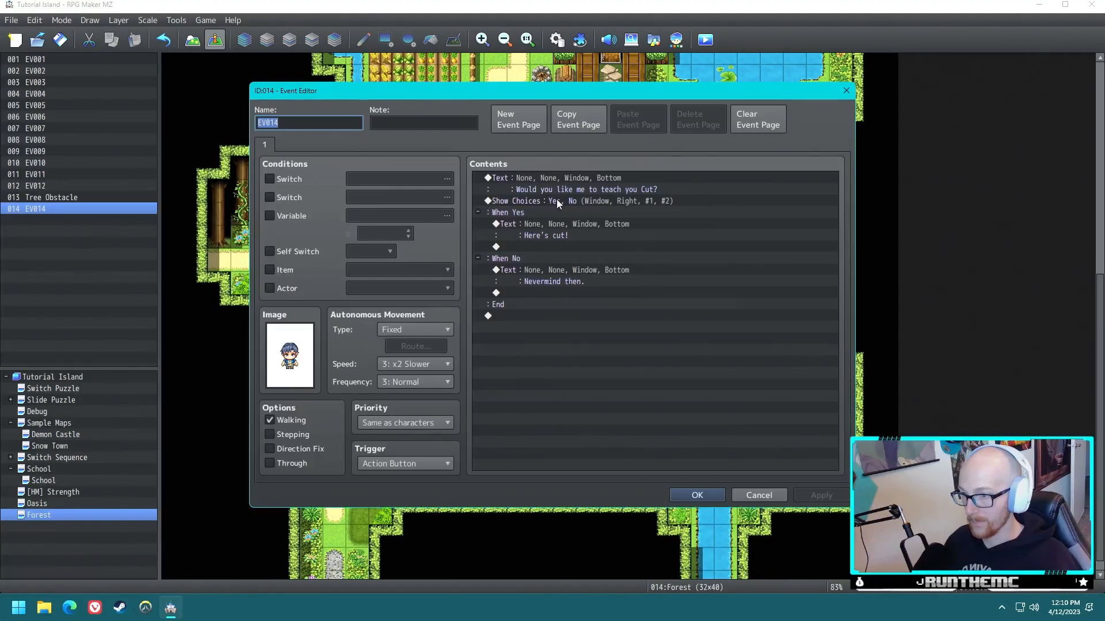
double_click(554, 246)
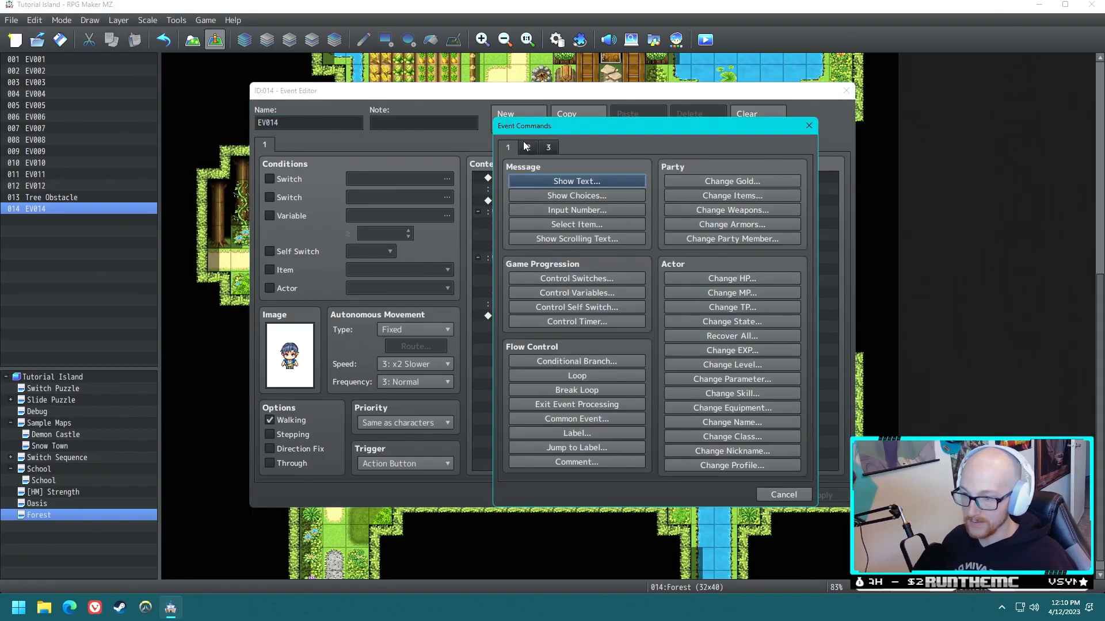
click(744, 407)
key(Escape)
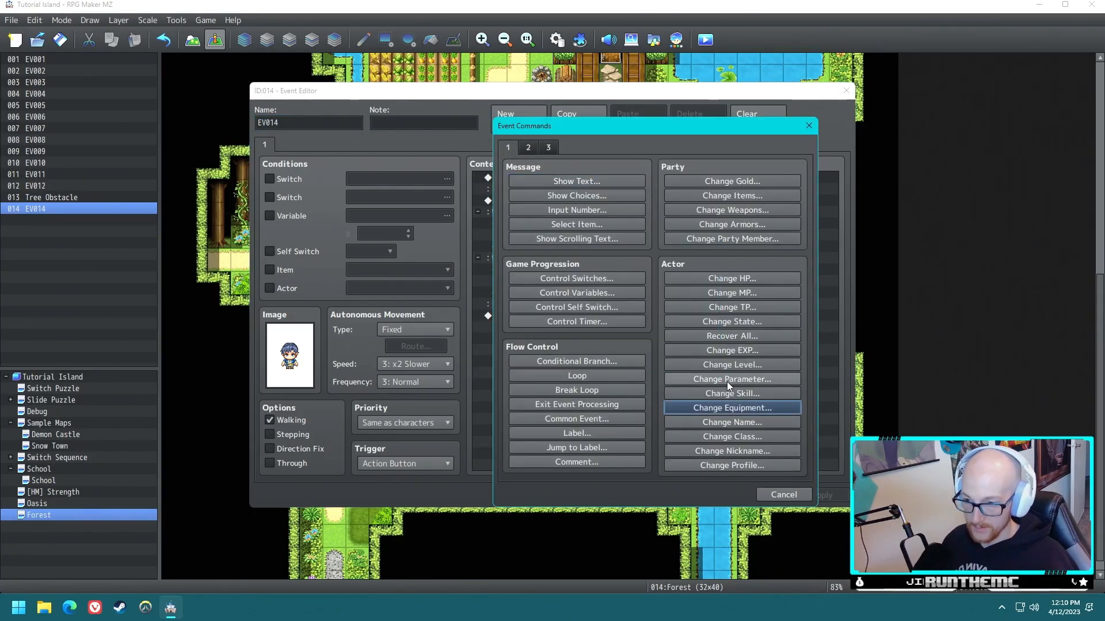
click(728, 393)
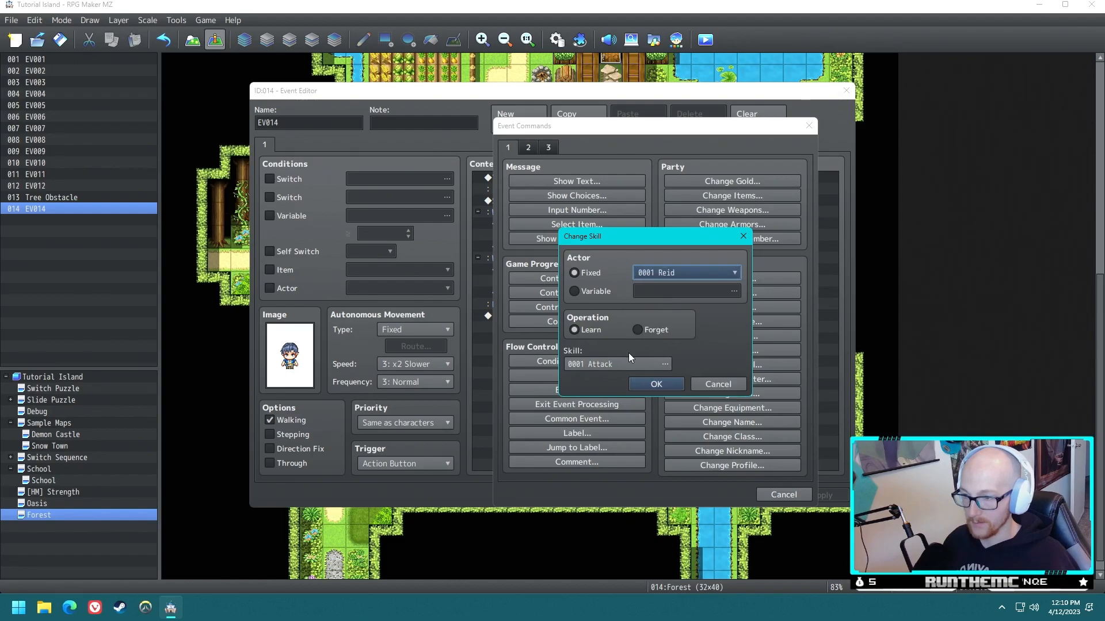
click(633, 363)
double_click(671, 253)
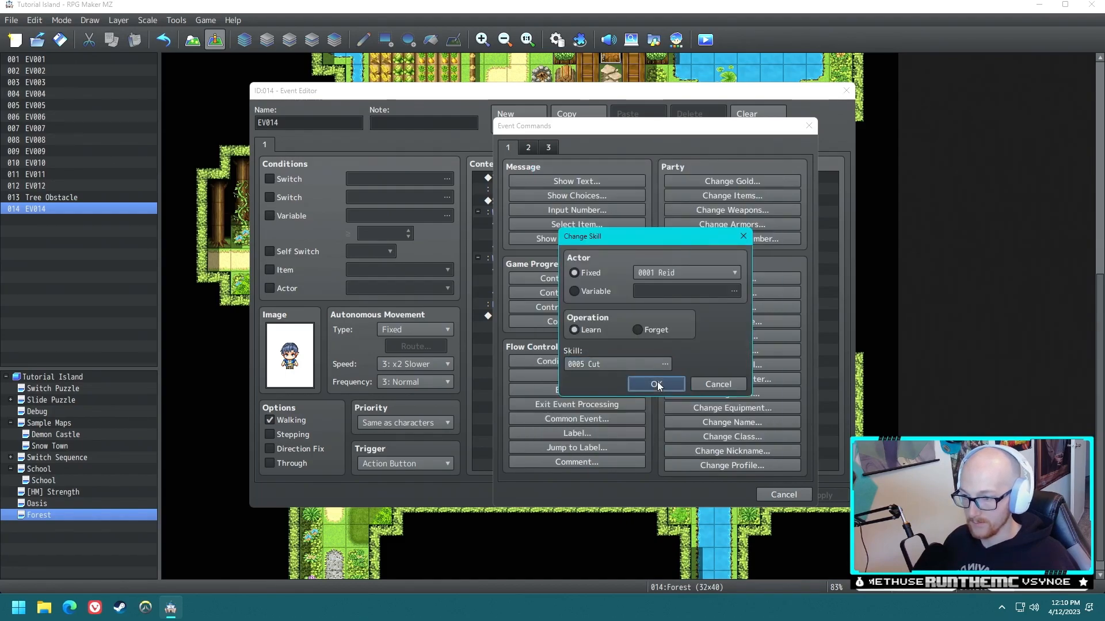
click(657, 384)
- Add a Control Self Switch command to EV014 following the skill change
double_click(562, 262)
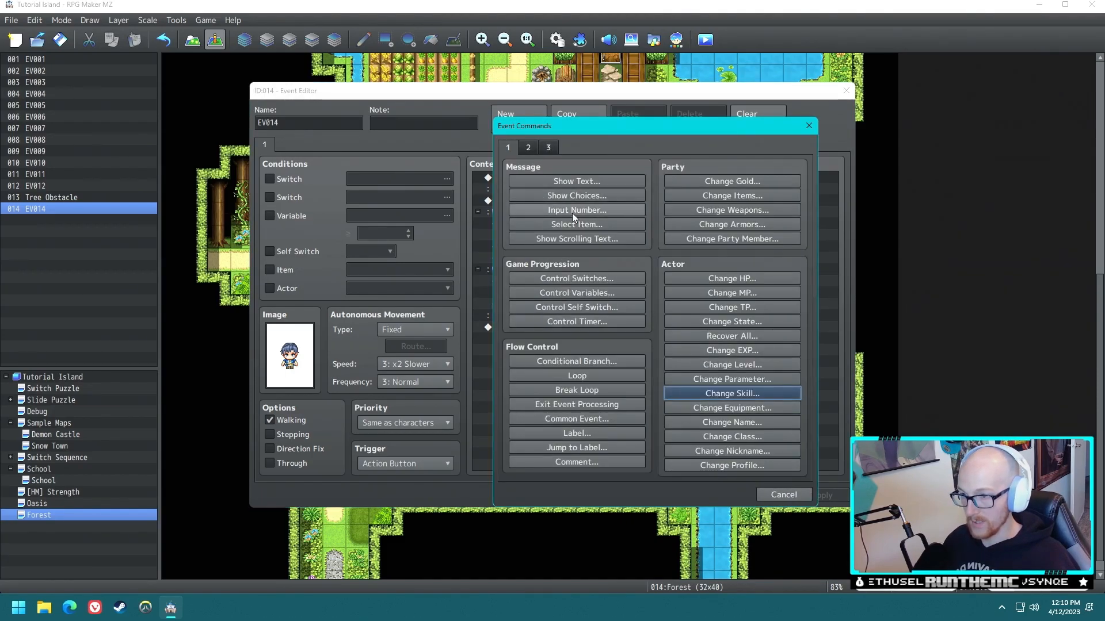
click(576, 307)
click(631, 359)
- Create a second page for EV014 with a self switch condition and open its image selection
click(518, 119)
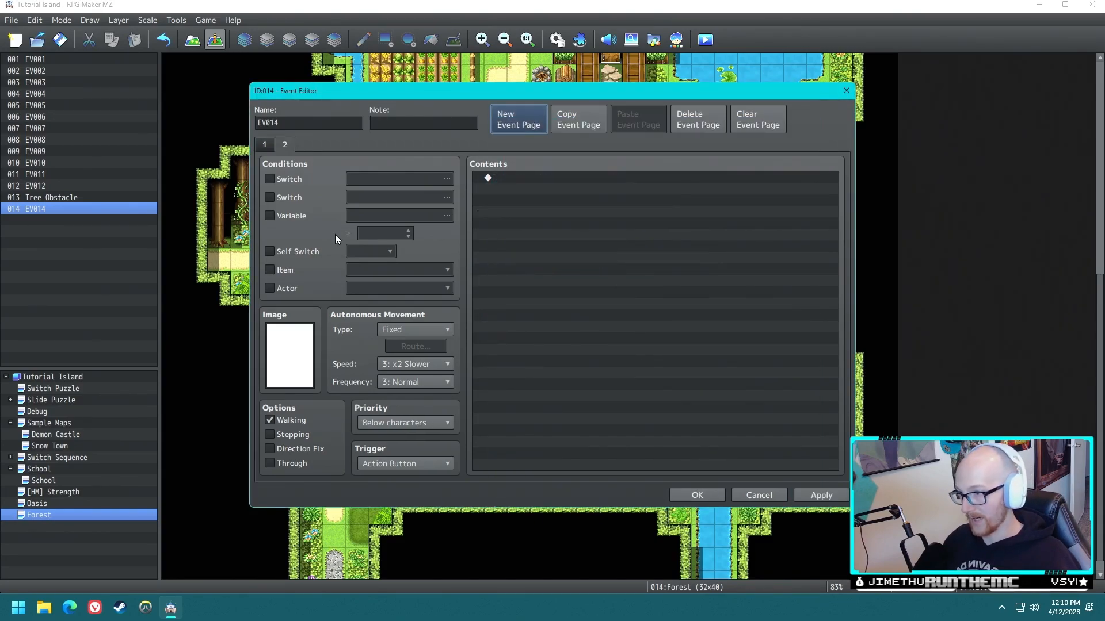
click(282, 247)
double_click(288, 346)
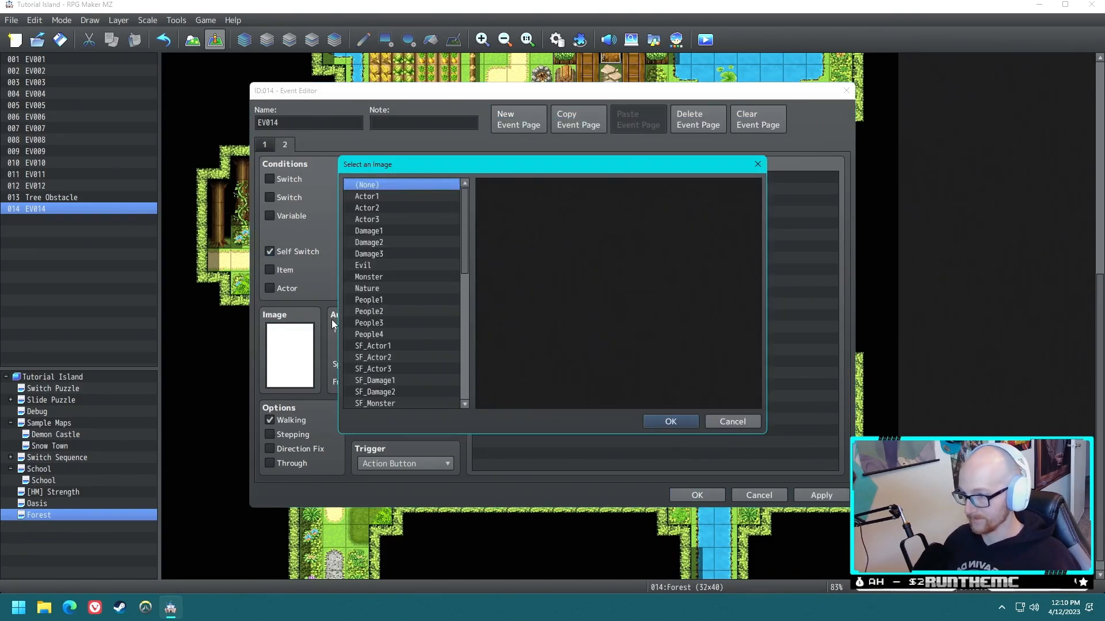
- Playtest the project from a new game and interact with the shrub before learning Cut
click(705, 40)
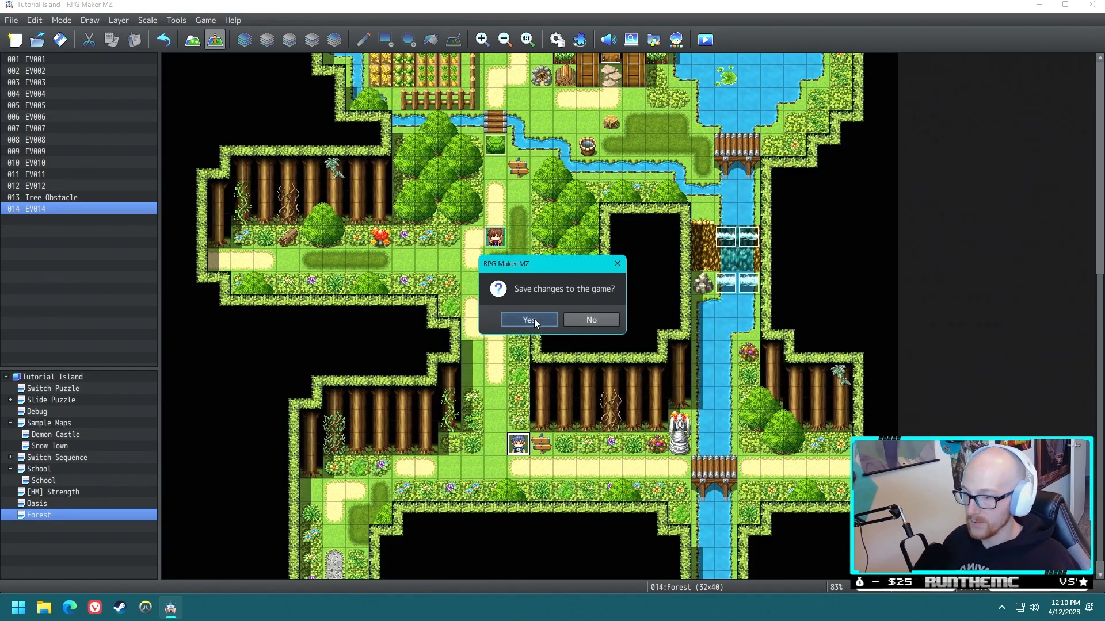
click(534, 319)
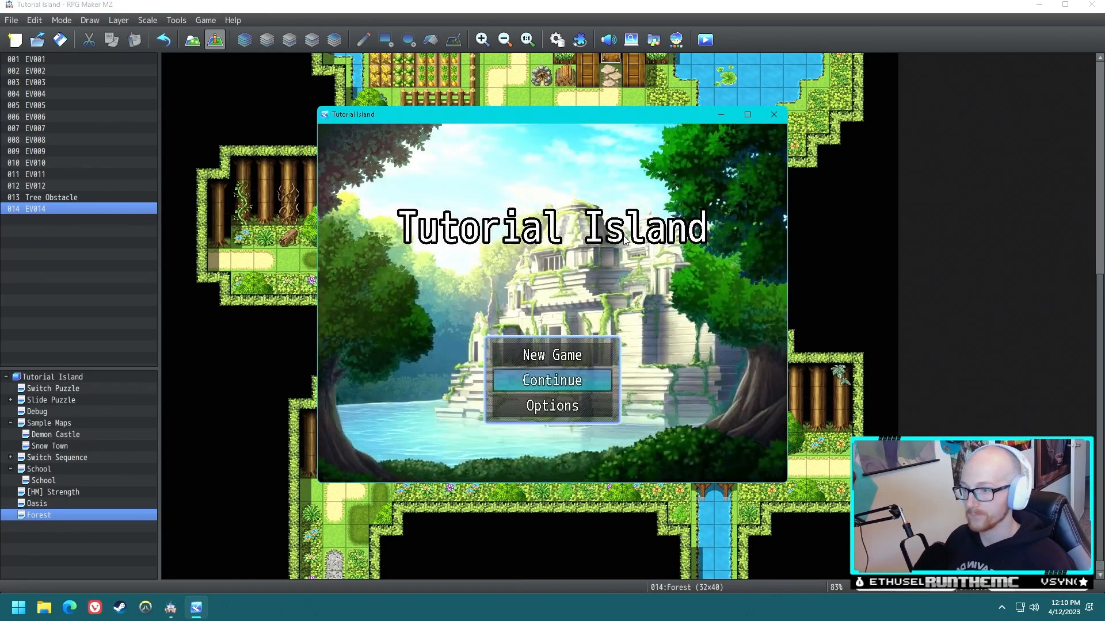
key(Return)
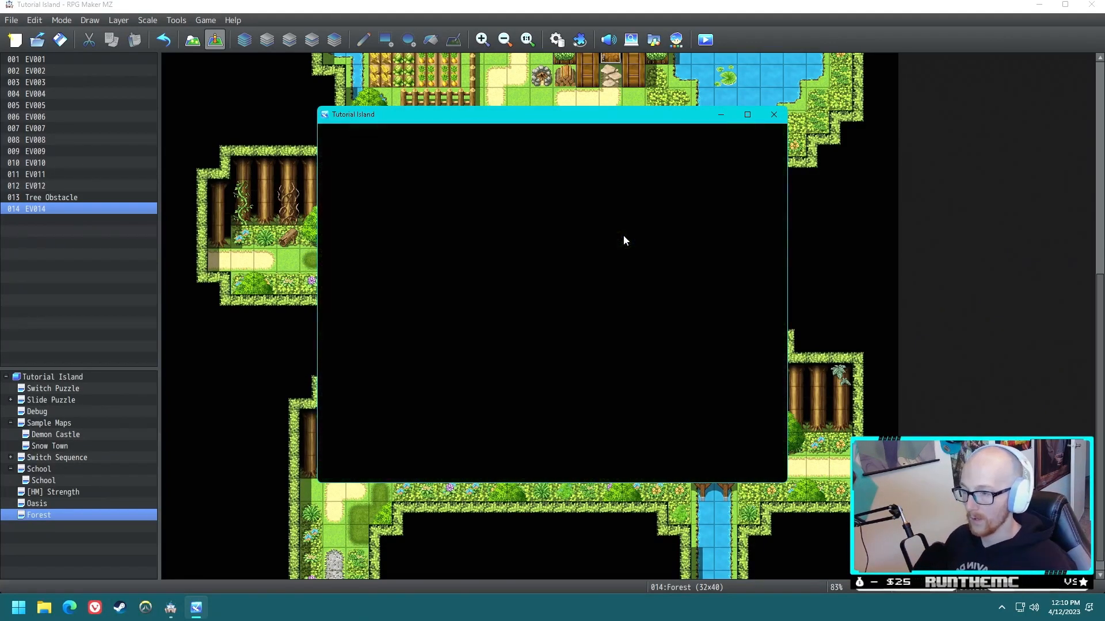
key(Down)
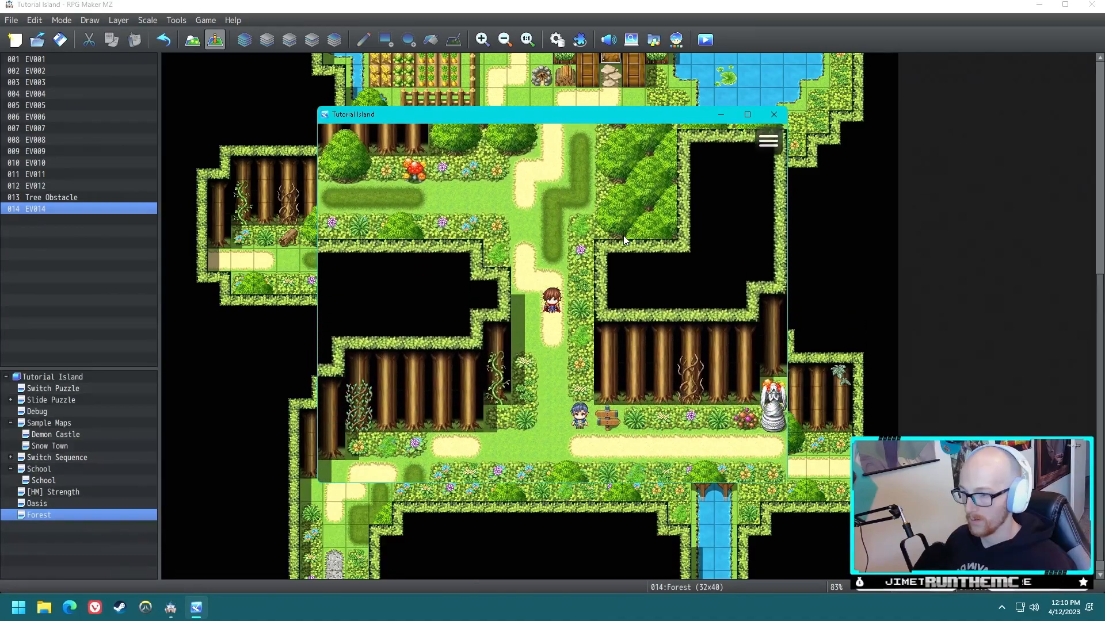
key(Up)
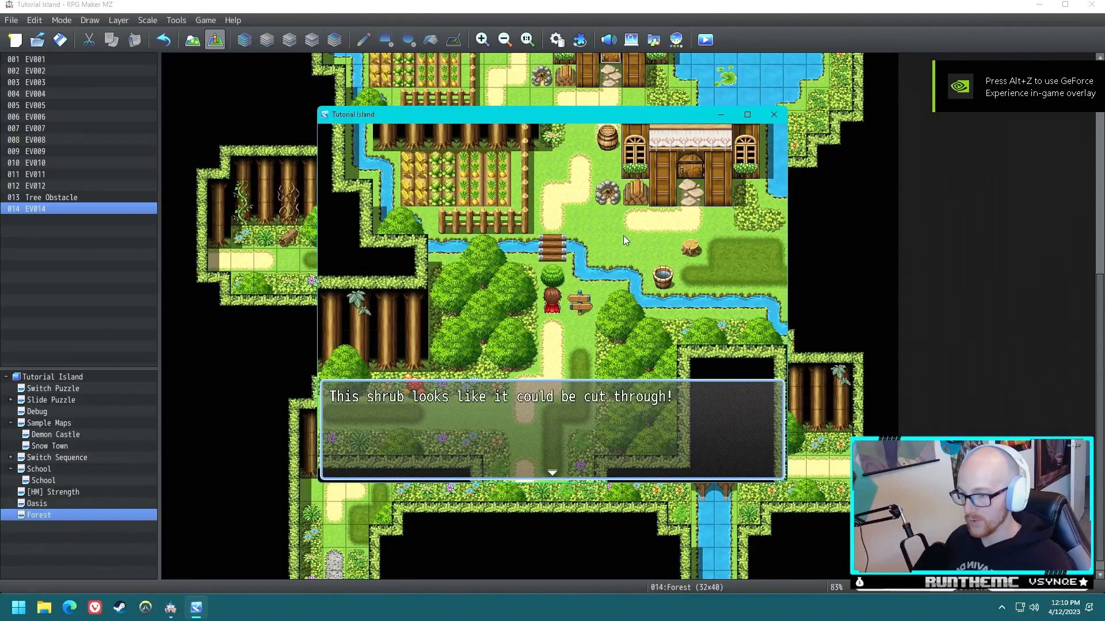
key(Return)
- Walk down to the blue-haired character in the playtest and accept being taught Cut
key(Down)
key(Down)
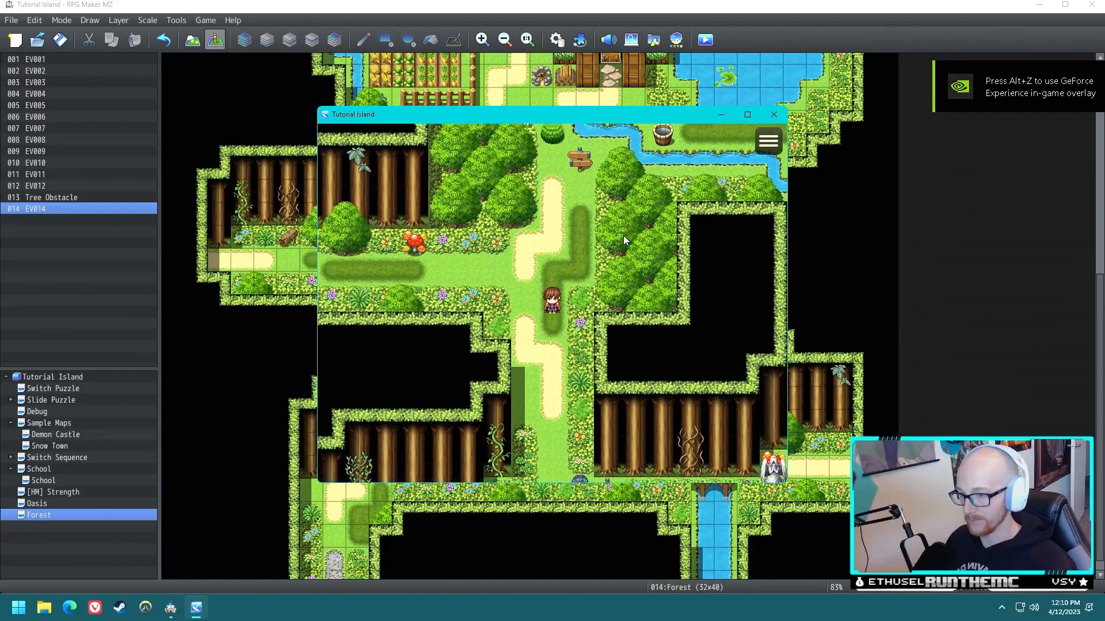
key(Down)
key(Right)
key(Return)
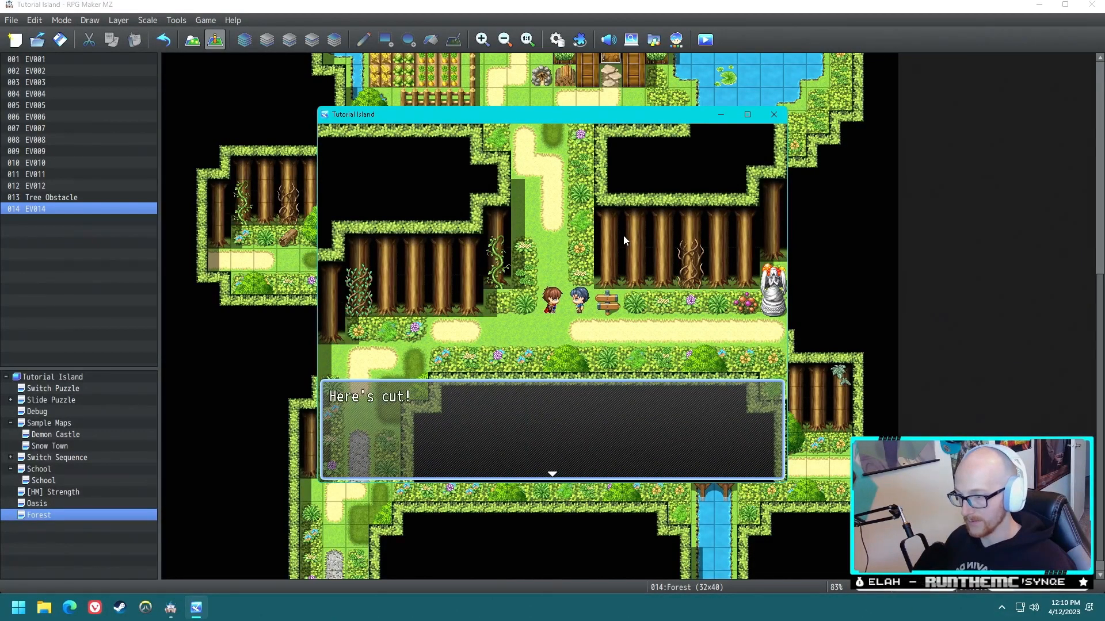
key(Return)
- Check Reid's Special skills for Cut in the game menu, and return to the map
key(Up)
key(Escape)
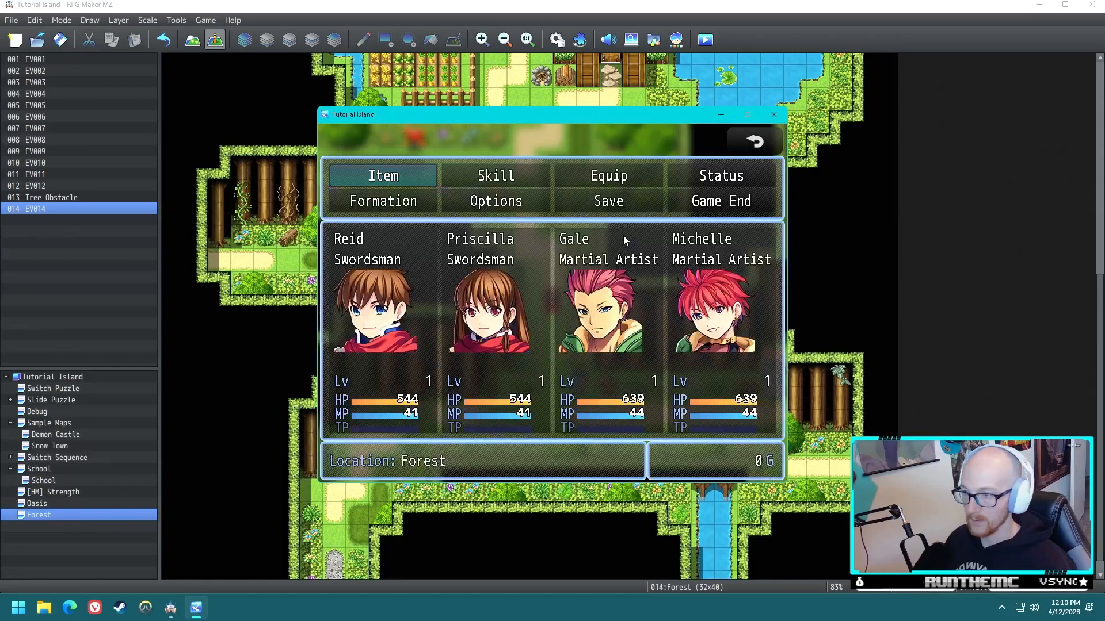
key(Return)
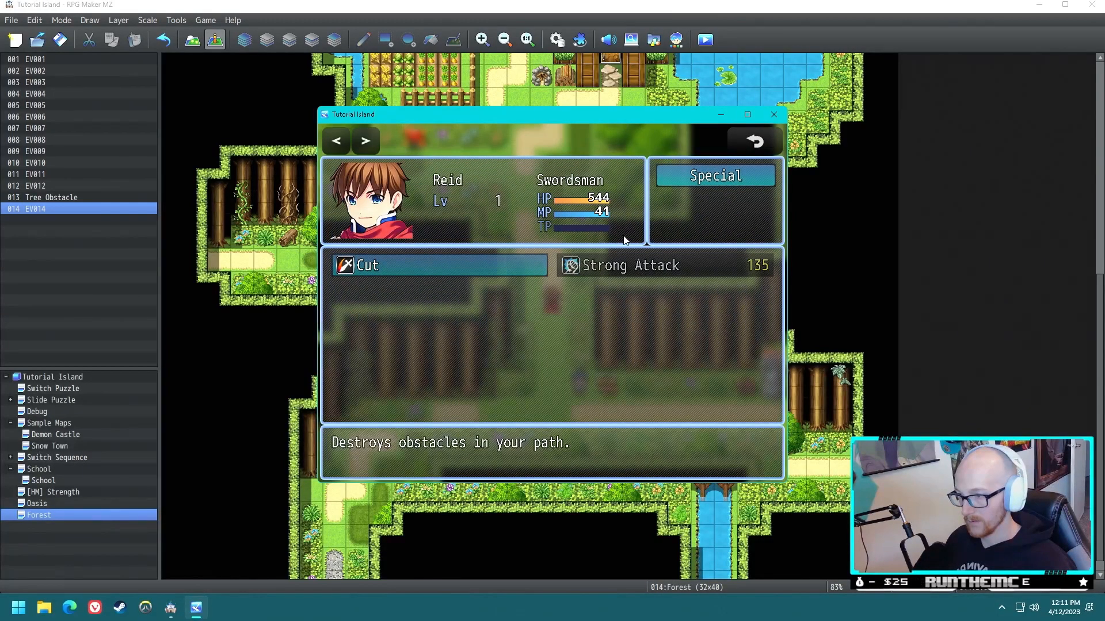
key(Escape)
key(Escape)
- Return to the shrub, use Cut on it, and walk around the cleared path
key(Up)
key(Up)
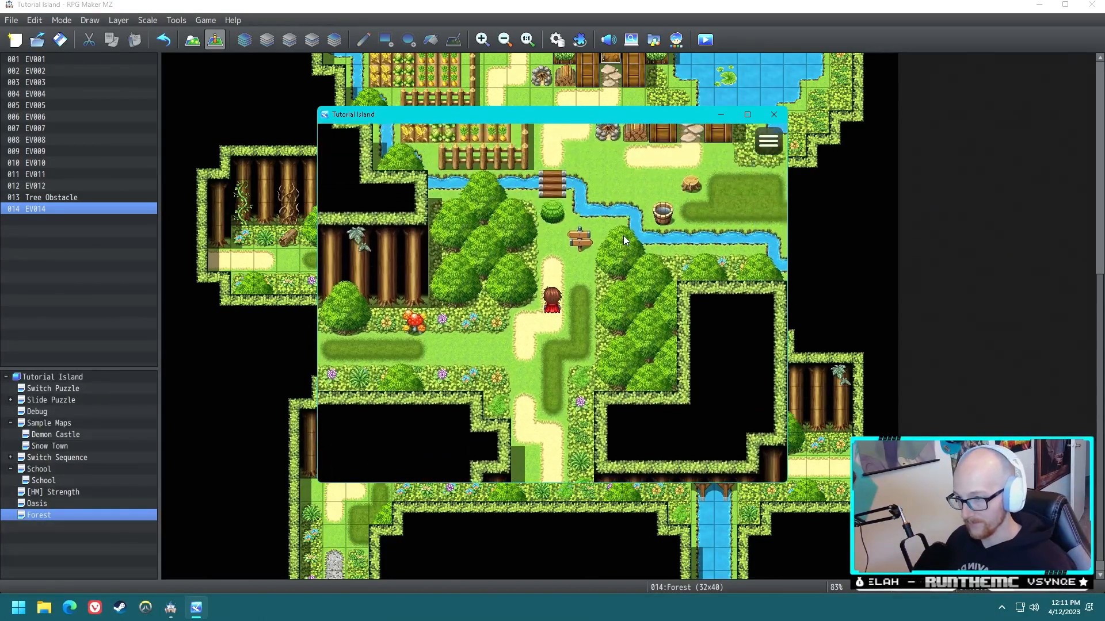
key(Return)
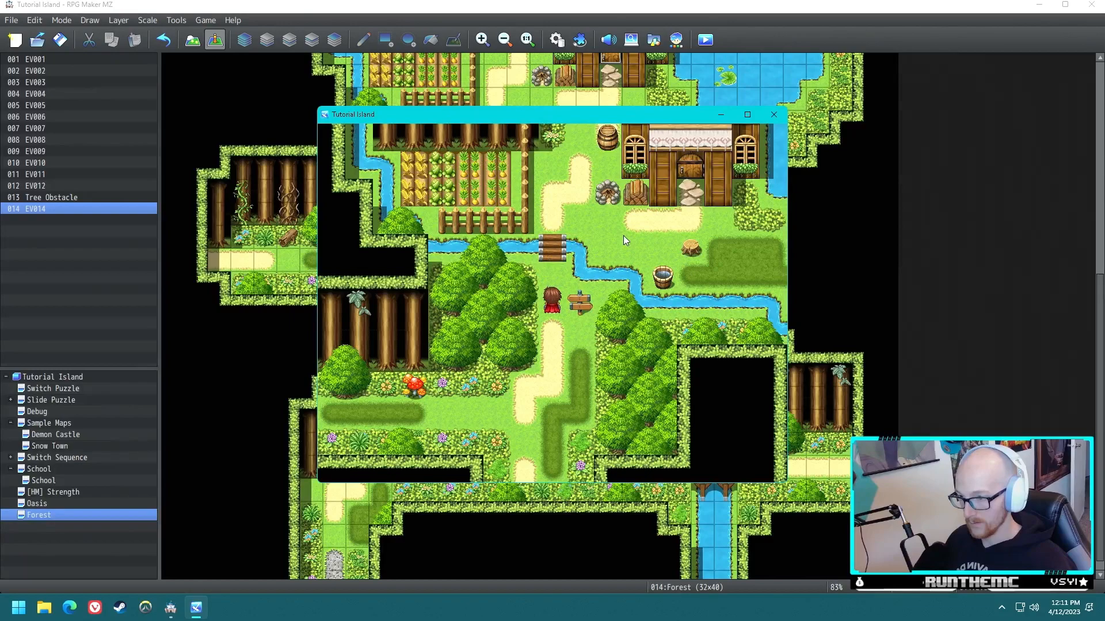
key(Up)
key(Right)
key(Left)
key(Down)
key(Down)
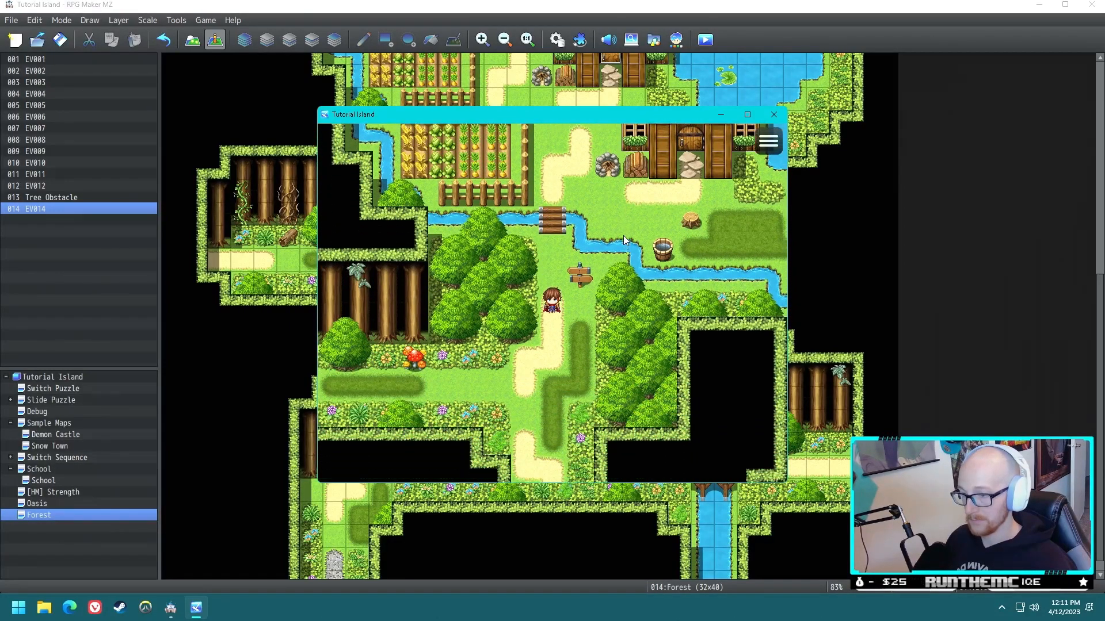
key(Down)
key(Left)
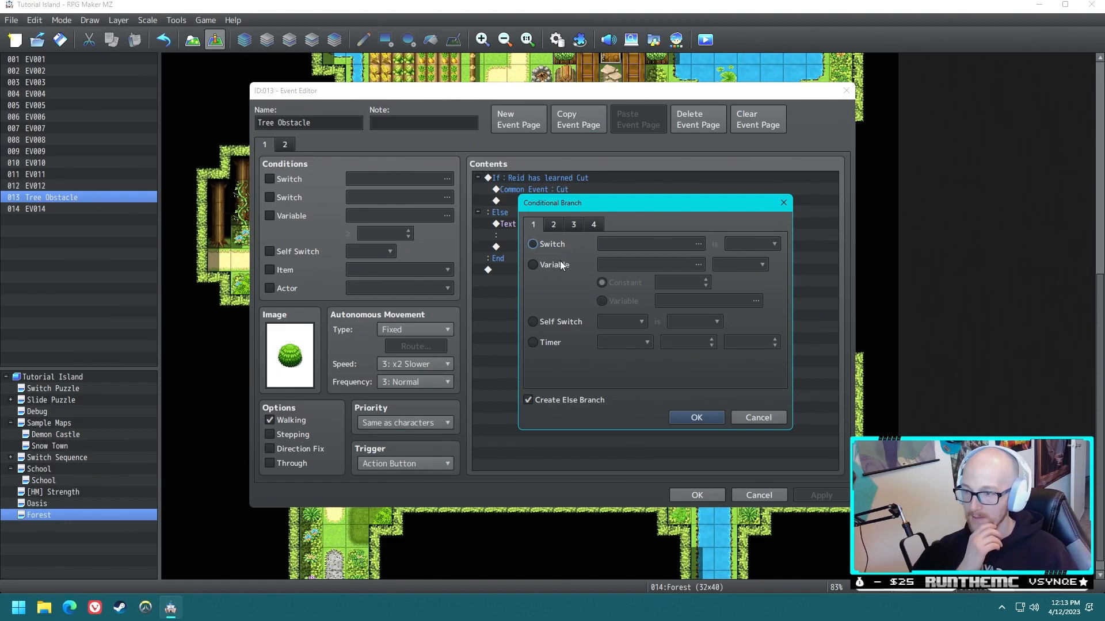
- Examine the condition types available for another conditional branch in the Tree Obstacle event
click(549, 246)
click(554, 224)
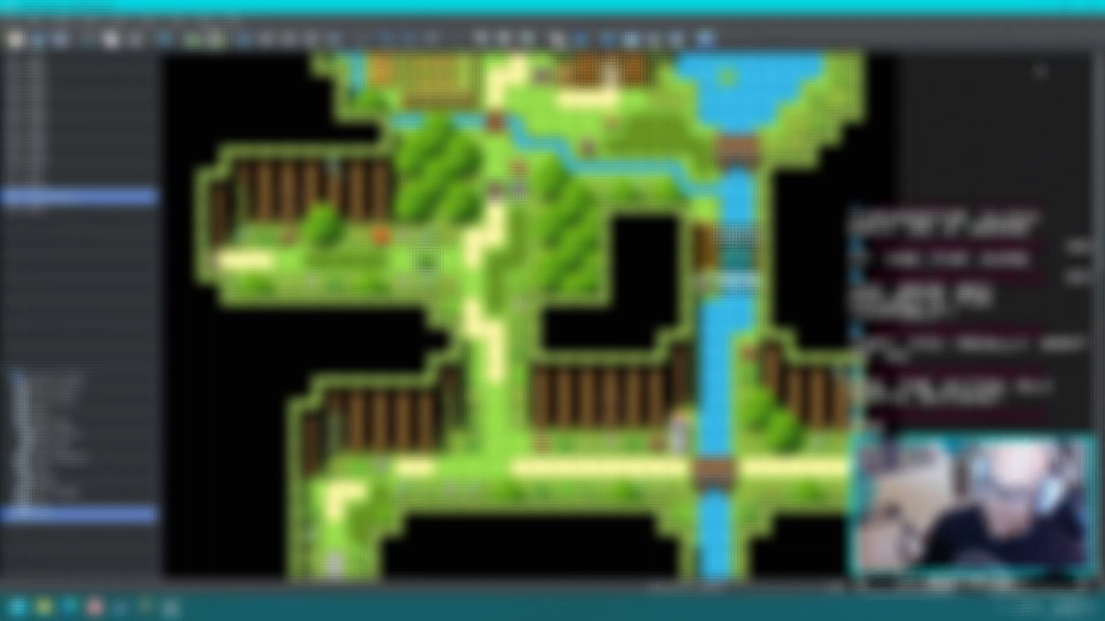
- Close the editor and accept the exit prompt
click(1091, 7)
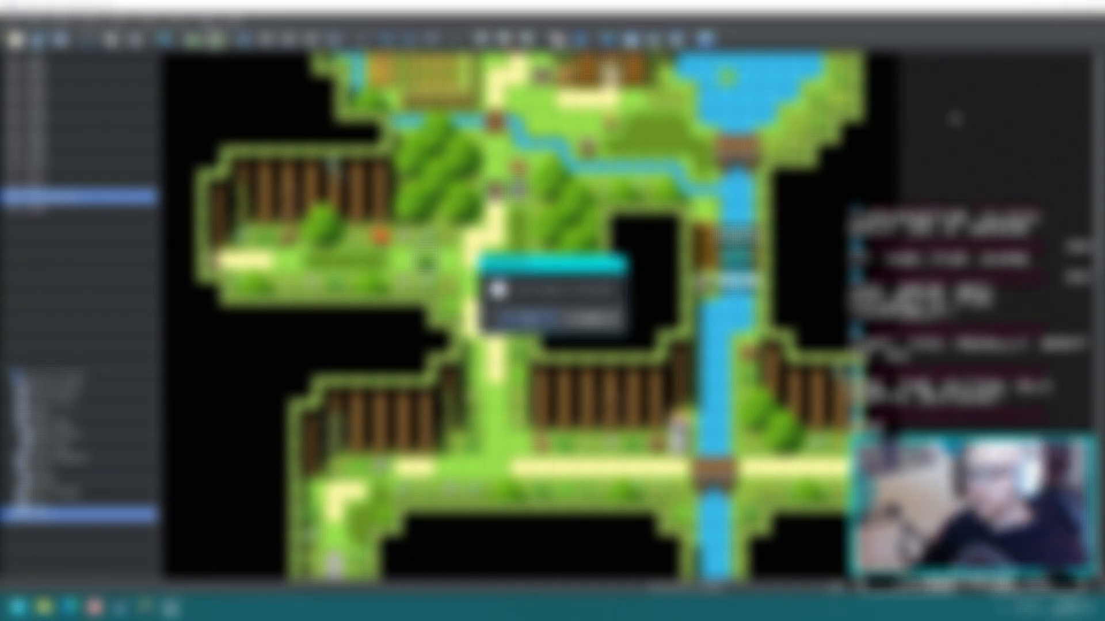
click(547, 320)
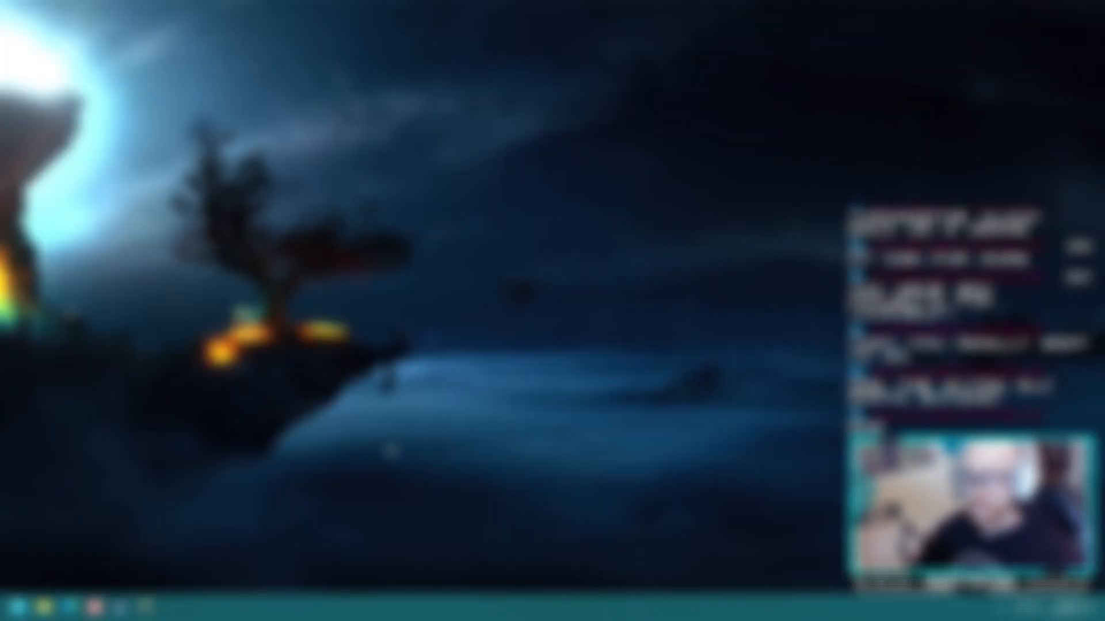